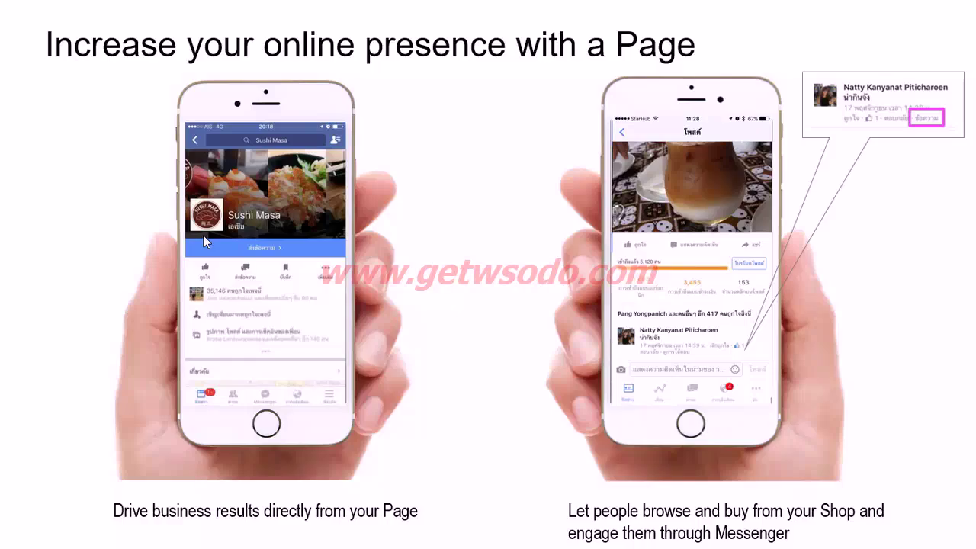
# Step: Advance the slideshow to the "How to add a Shop section" slide and end the presentation
pyautogui.press('Right')
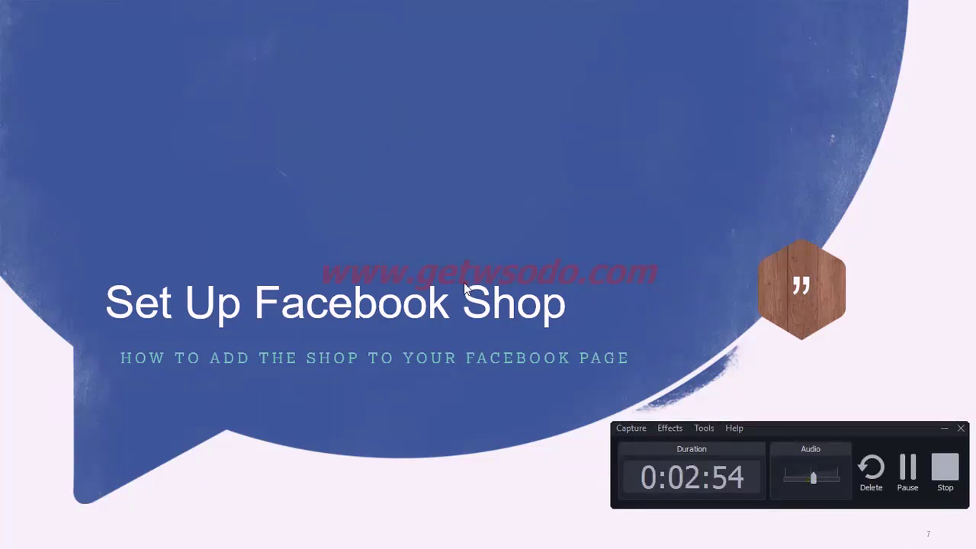
pyautogui.click(907, 469)
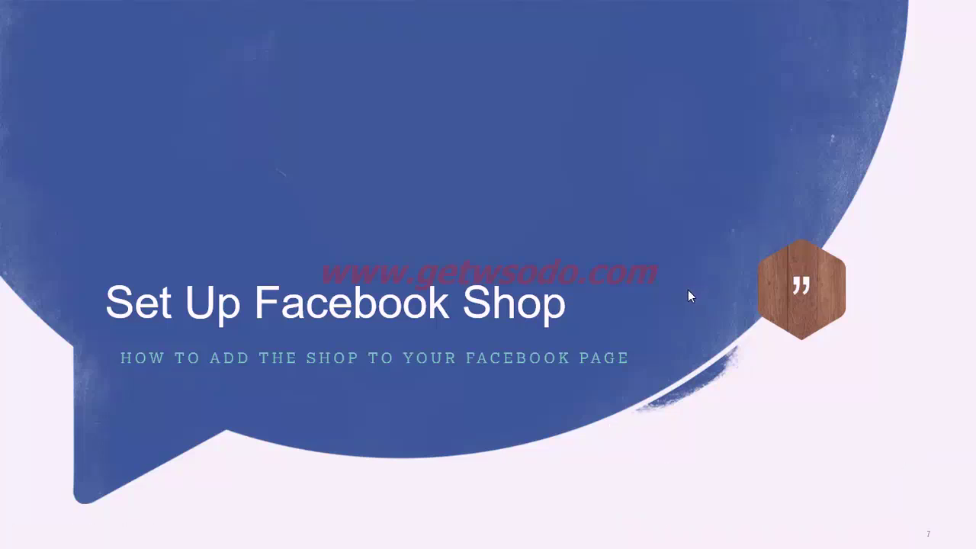
pyautogui.press('Right')
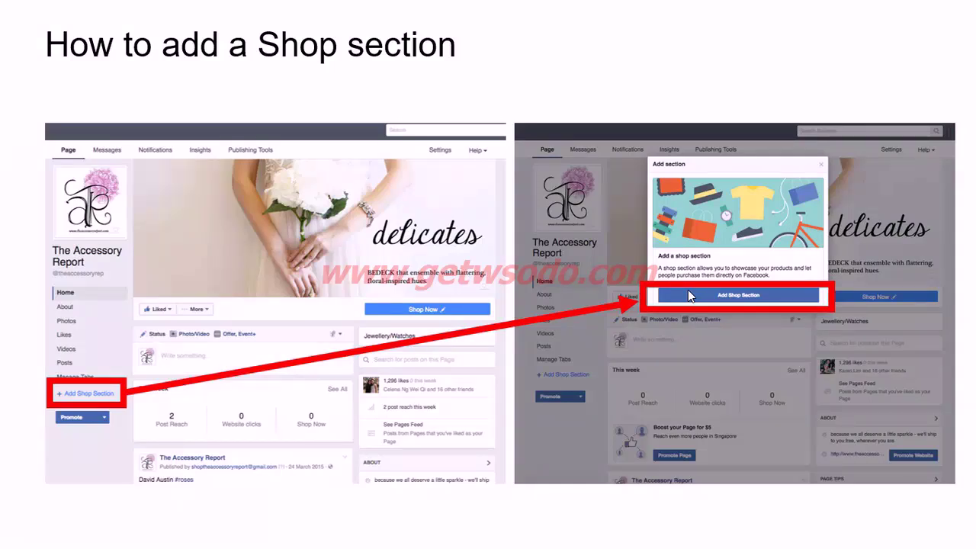
pyautogui.press('Escape')
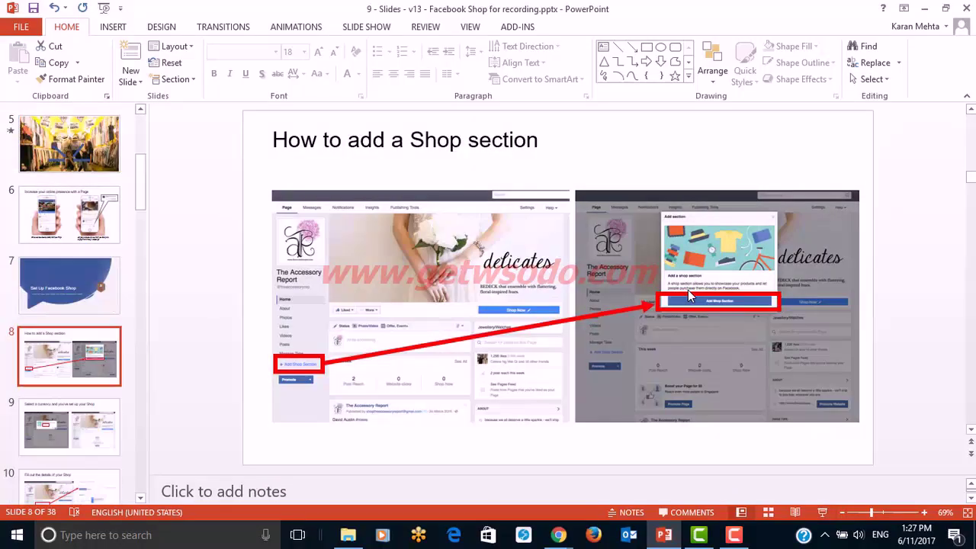
# Step: Switch to Facebook in Chrome and open the Test Page from the full list of managed Pages
pyautogui.moveTo(558, 534)
pyautogui.click(463, 468)
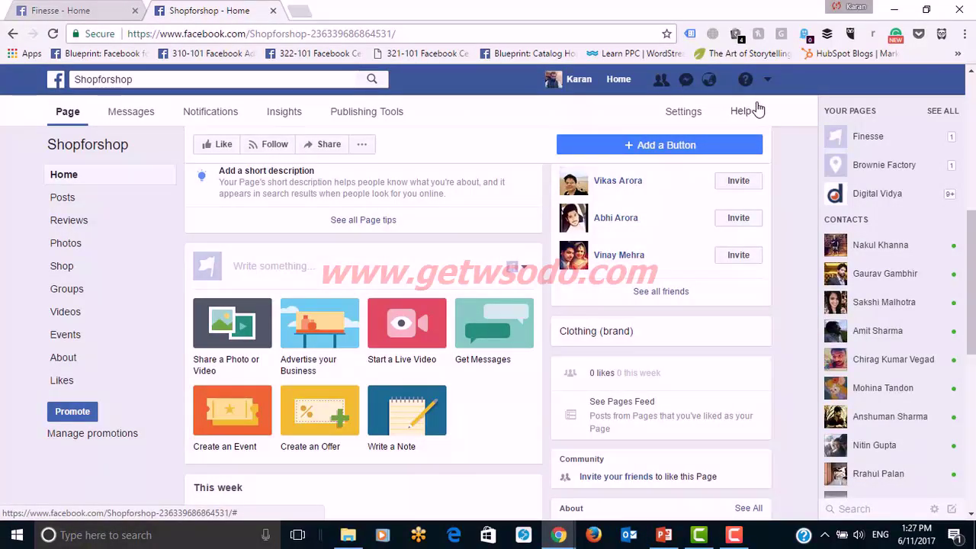
pyautogui.click(767, 79)
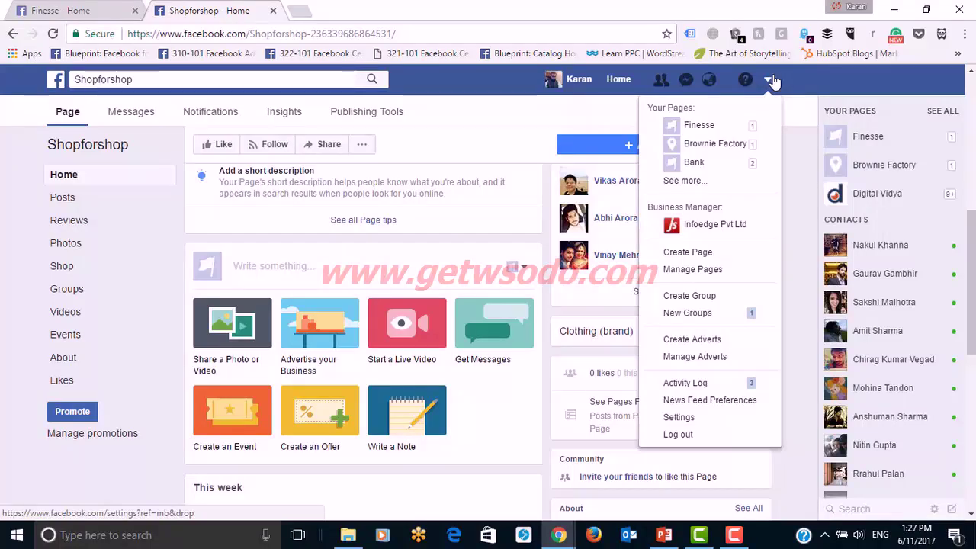
pyautogui.click(695, 181)
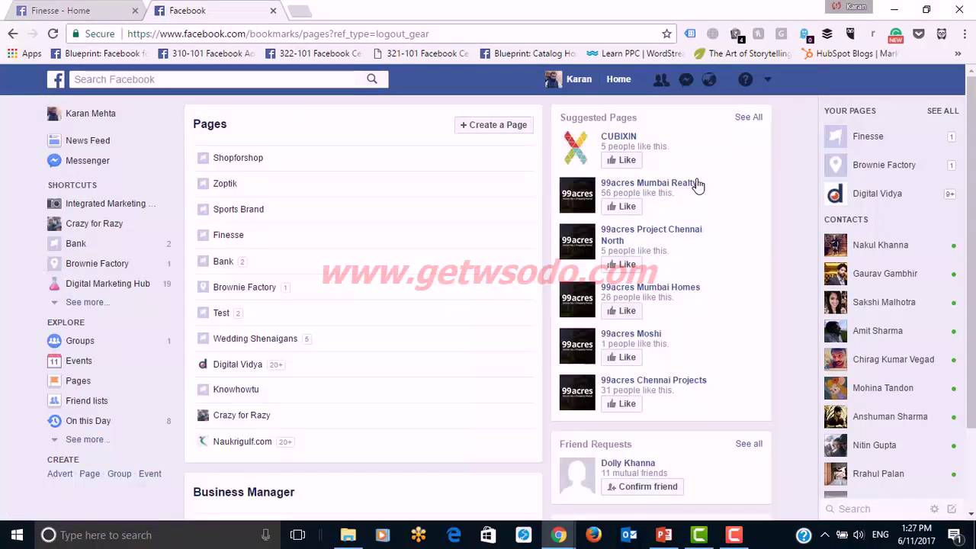
pyautogui.click(220, 314)
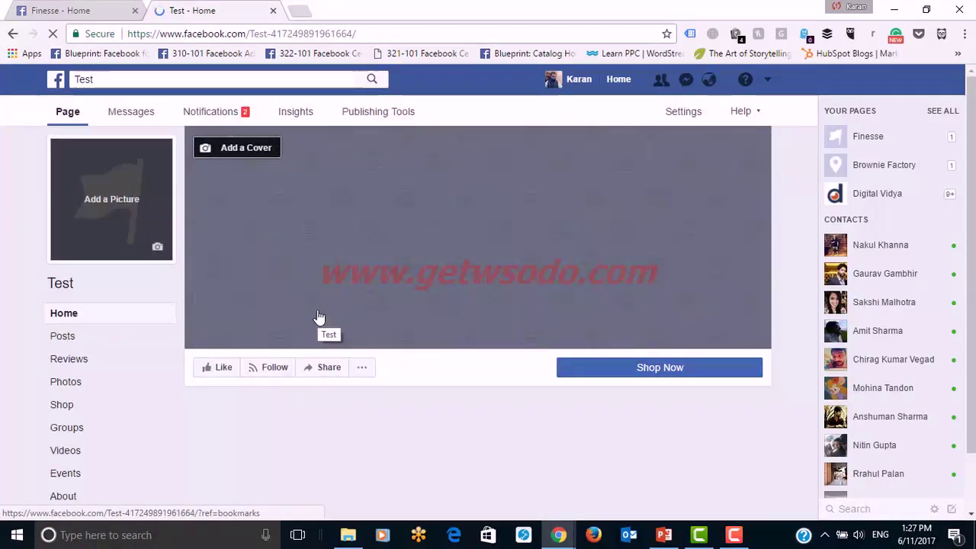
# Step: Go back to the full list of managed Pages and open the Wedding Shenaigans Page
pyautogui.click(767, 82)
pyautogui.click(684, 179)
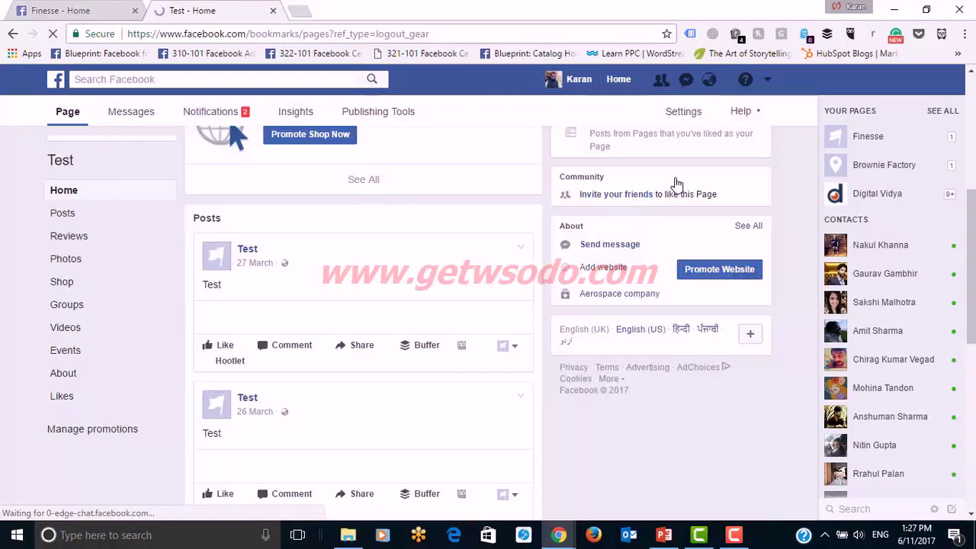
pyautogui.click(283, 341)
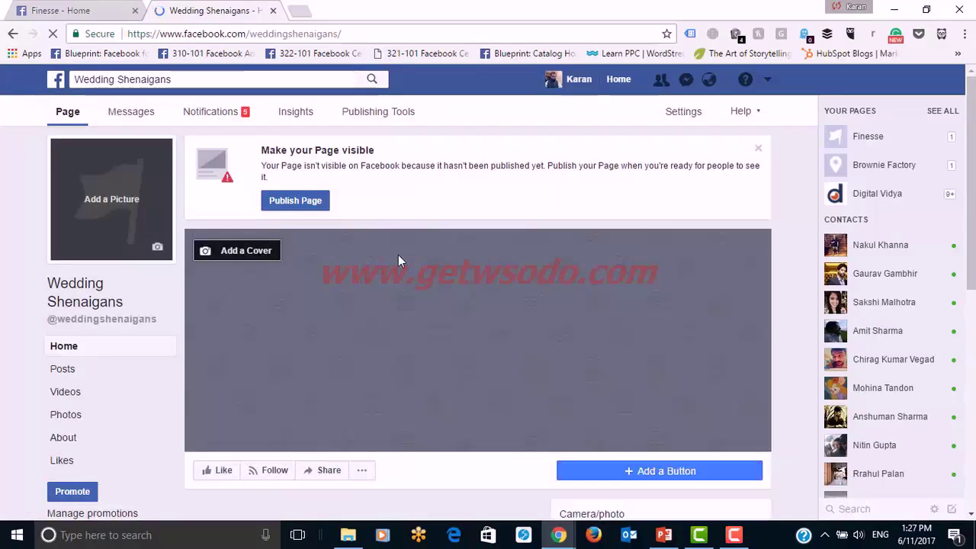
pyautogui.scroll(-2, 477, 320)
pyautogui.scroll(2, 477, 320)
pyautogui.scroll(1, 964, 93)
pyautogui.scroll(-2, 964, 93)
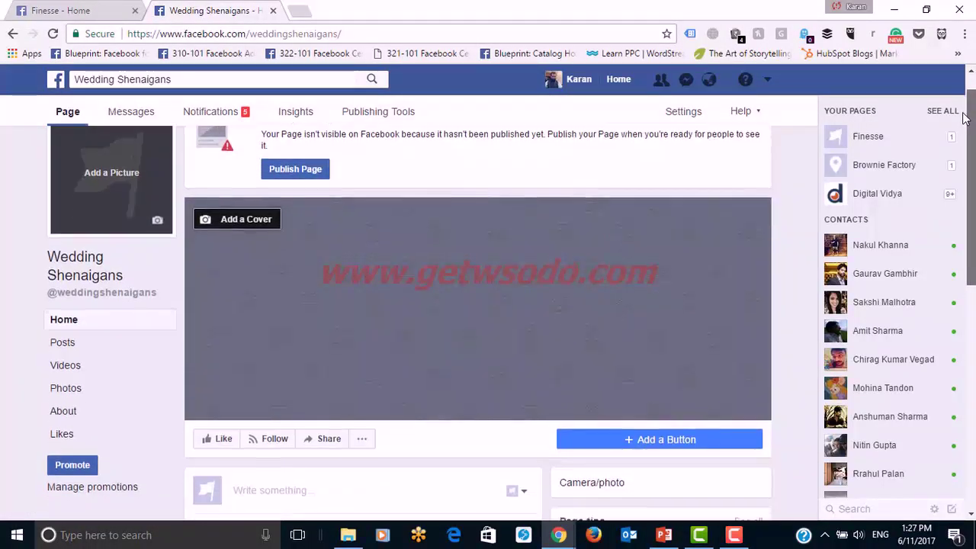
pyautogui.scroll(2, 964, 93)
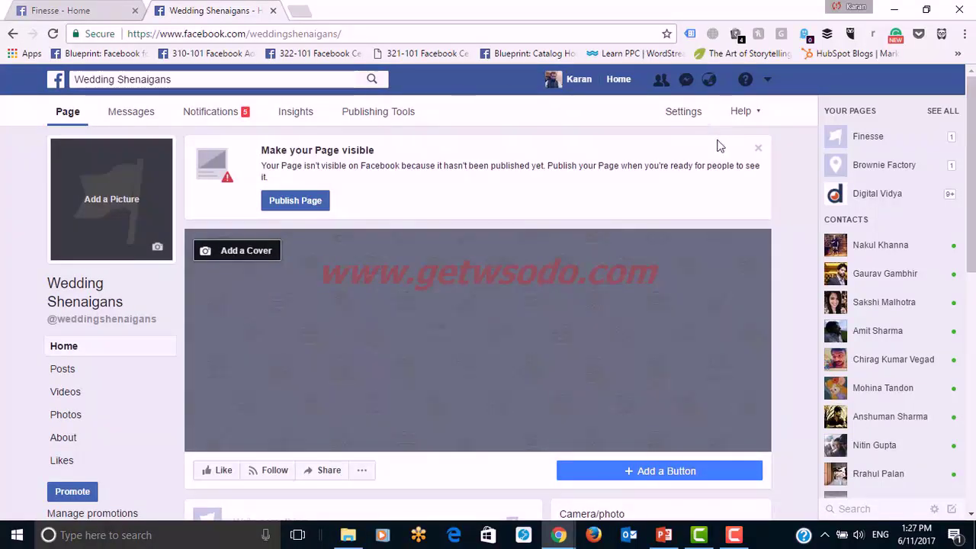
# Step: Add the Shop tab to the Wedding Shenaigans Page through its Edit Page settings
pyautogui.click(669, 122)
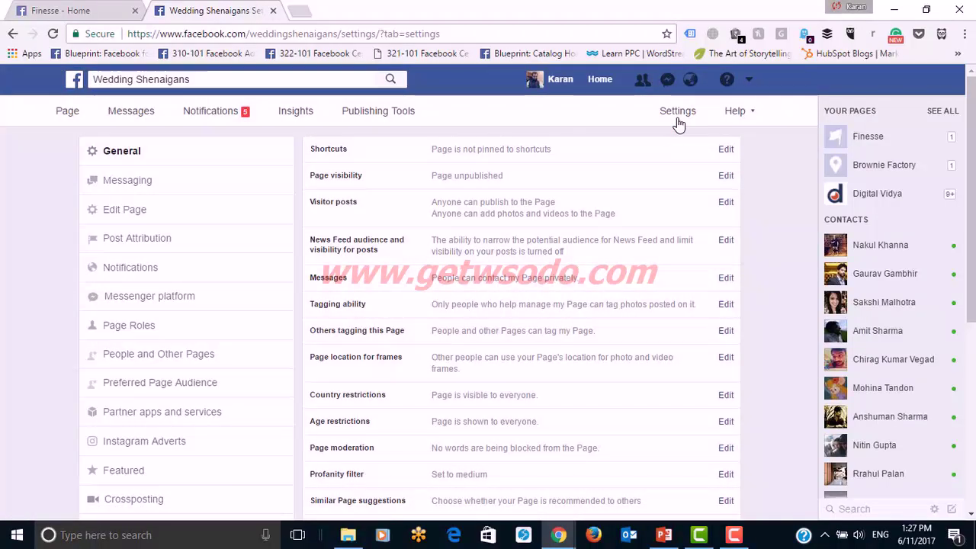
pyautogui.click(125, 210)
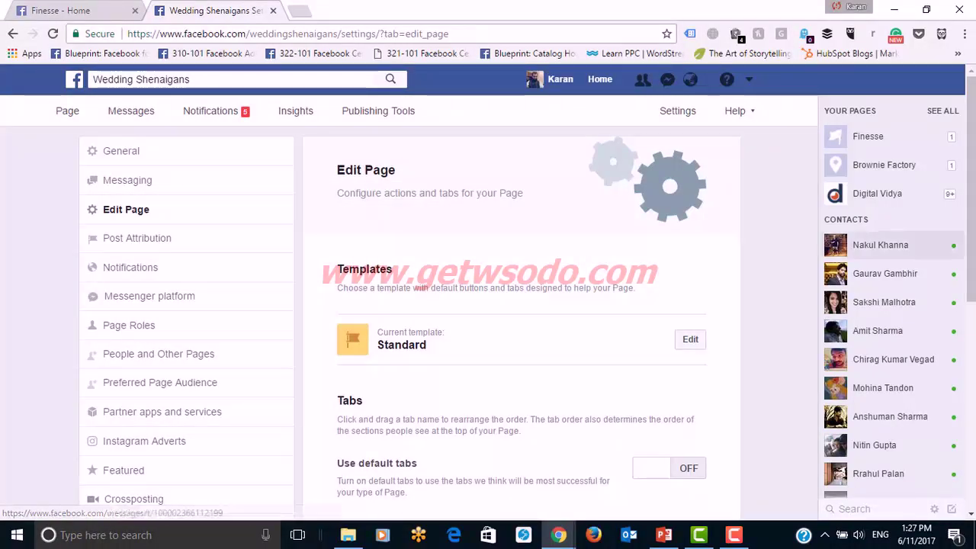
pyautogui.scroll(-5, 145, 212)
pyautogui.scroll(-1, 512, 228)
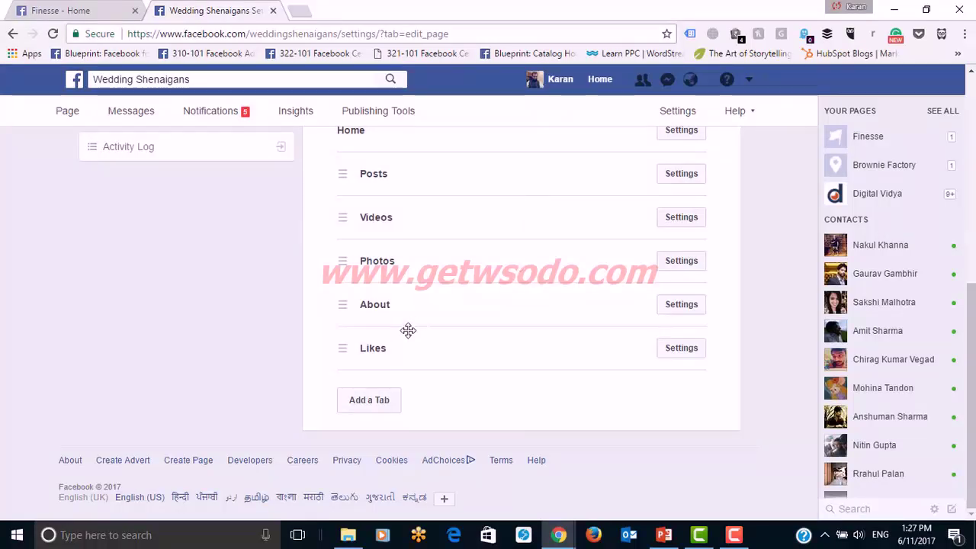
pyautogui.click(383, 401)
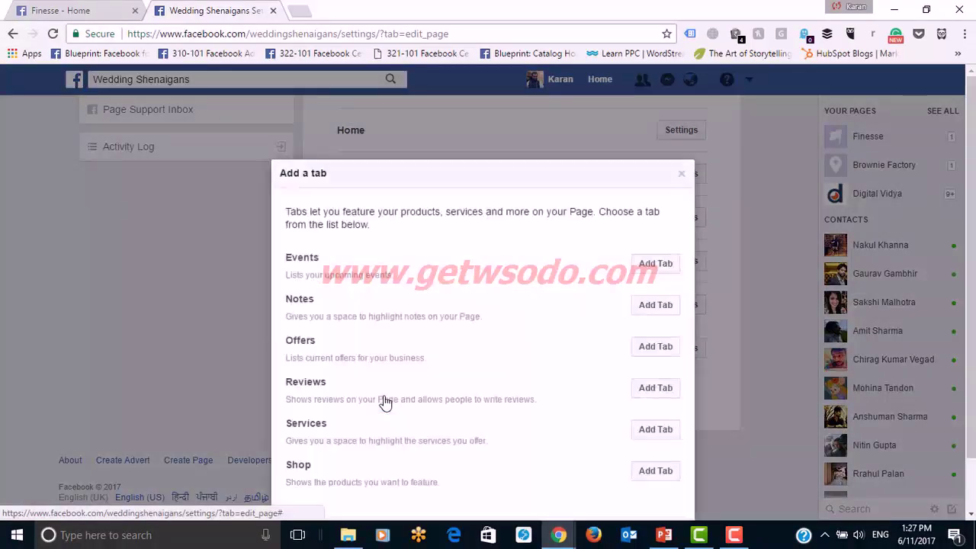
pyautogui.scroll(-1, 653, 246)
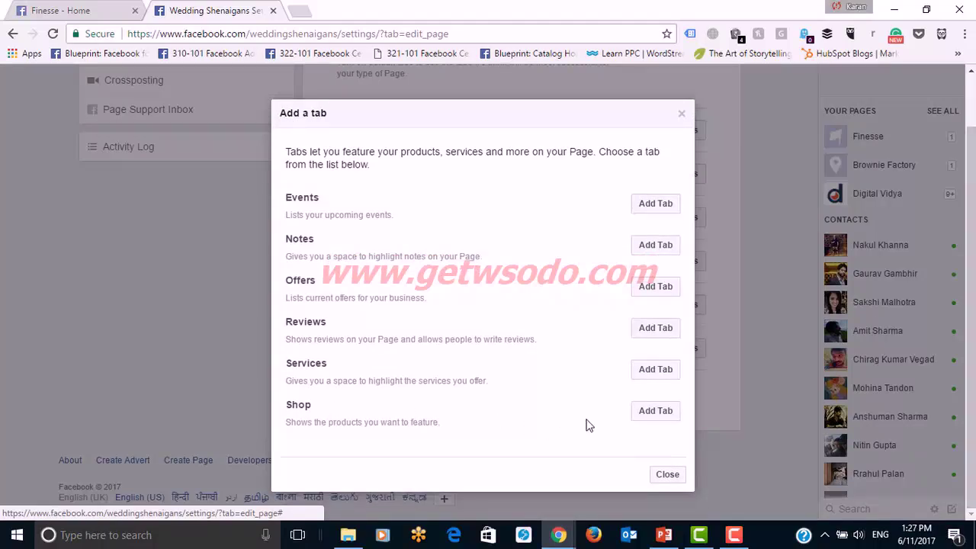
pyautogui.click(664, 419)
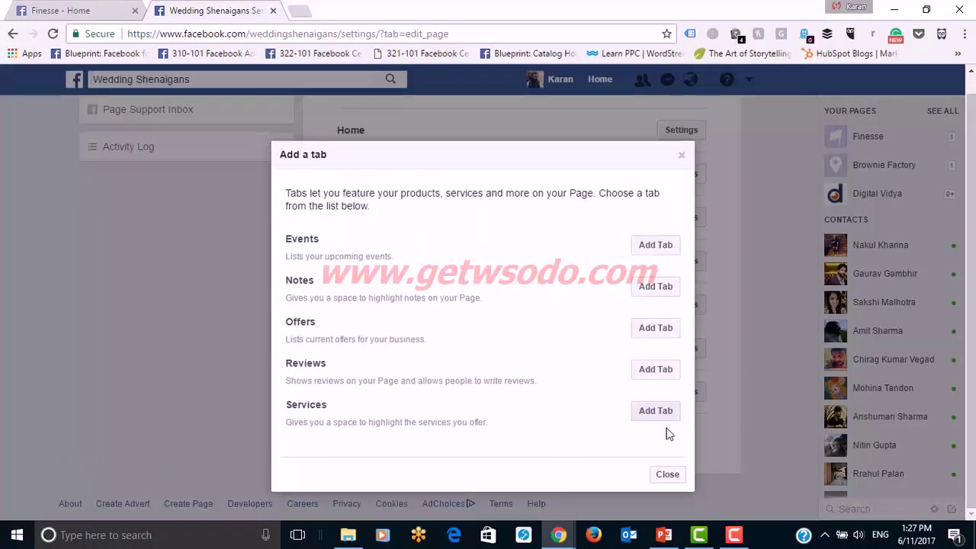
pyautogui.click(674, 476)
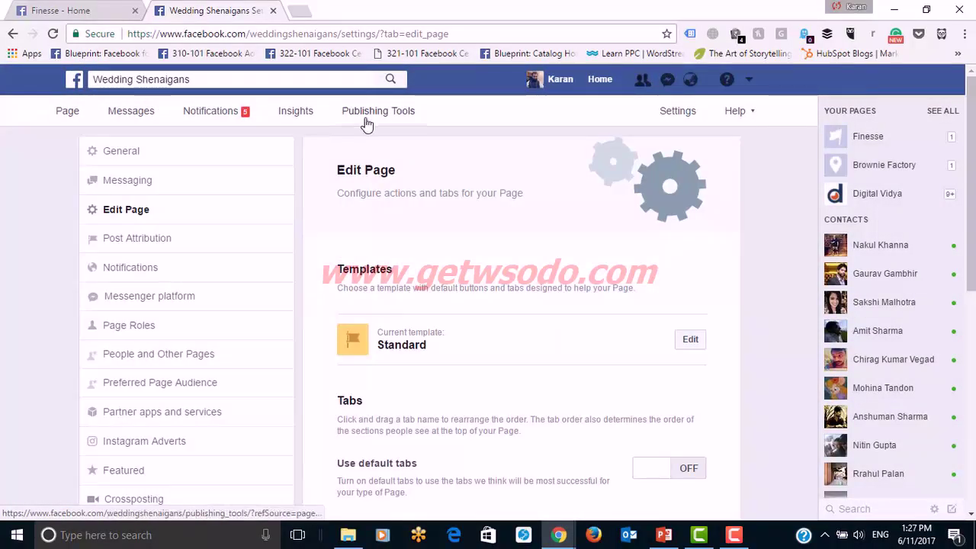
# Step: Return to the Wedding Shenaigans Page and open its Shop section
pyautogui.click(67, 112)
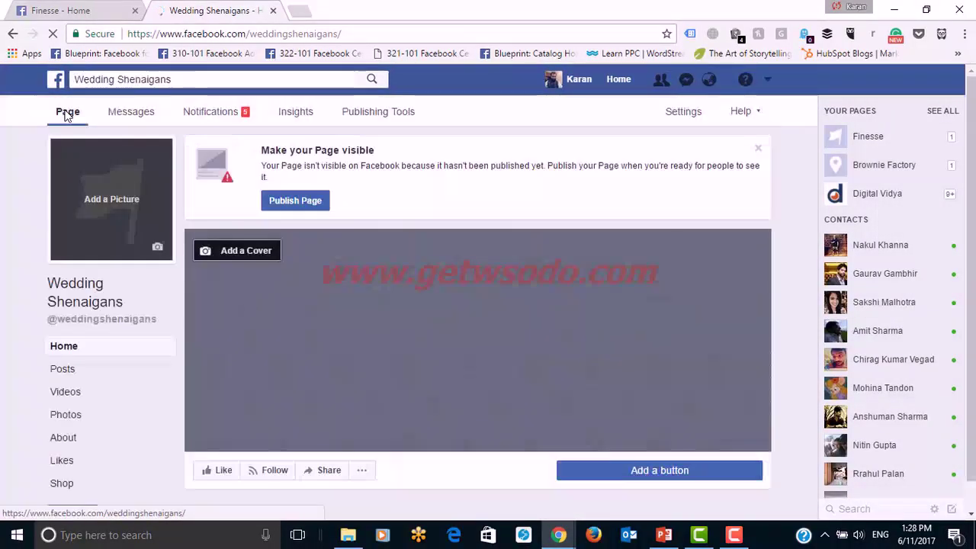
pyautogui.scroll(-2, 488, 304)
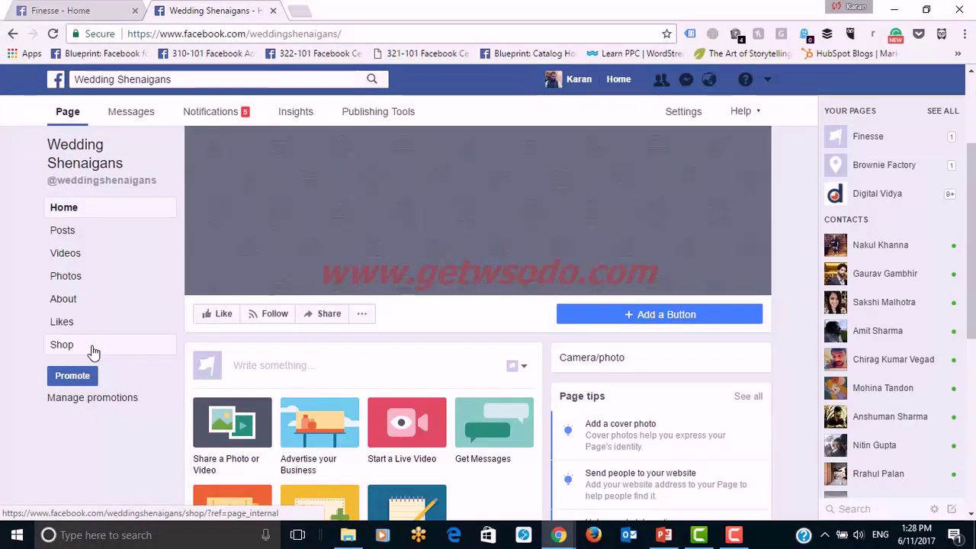
pyautogui.scroll(2, 690, 499)
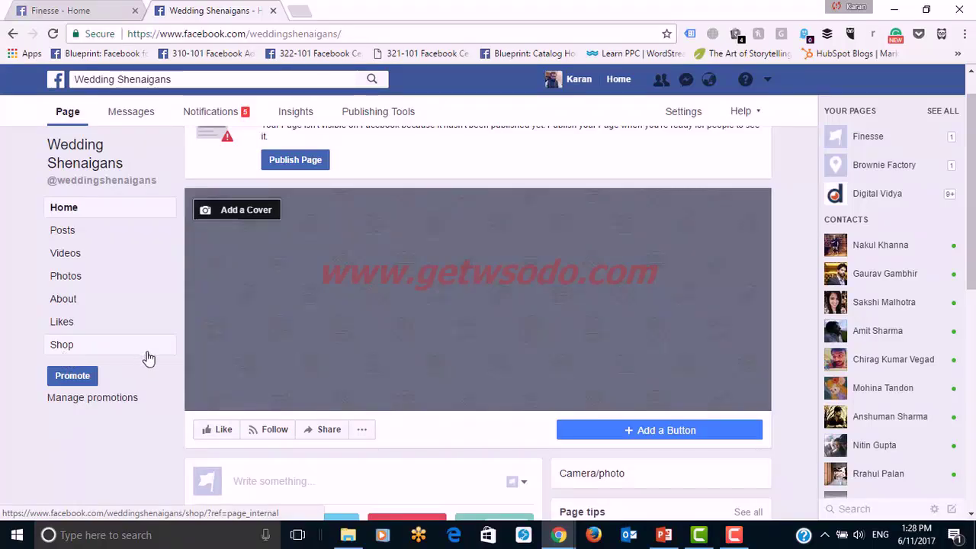
pyautogui.click(61, 344)
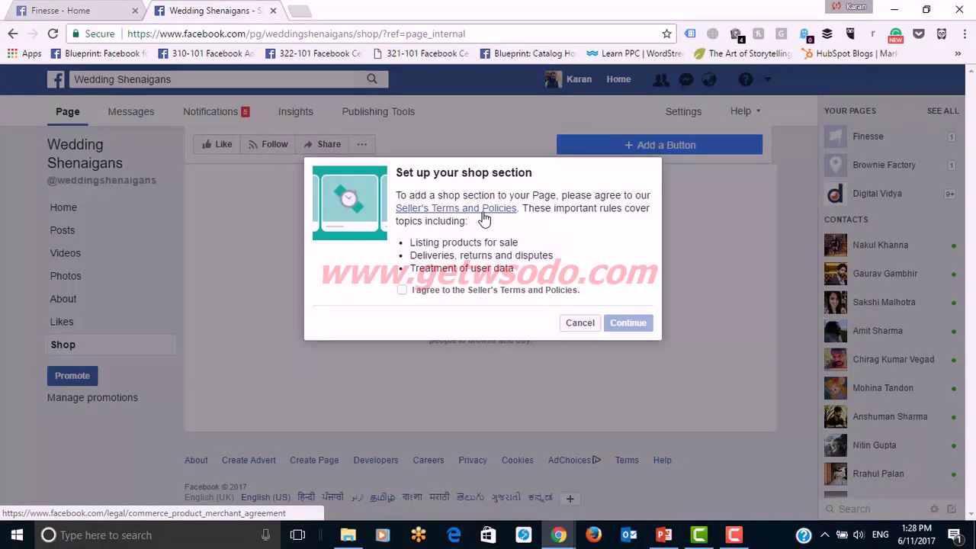
# Step: Set up the shop by agreeing to the Seller's Terms and Policies, with Message to buy checkout and Indian Rupee as currency
pyautogui.click(402, 291)
pyautogui.click(631, 324)
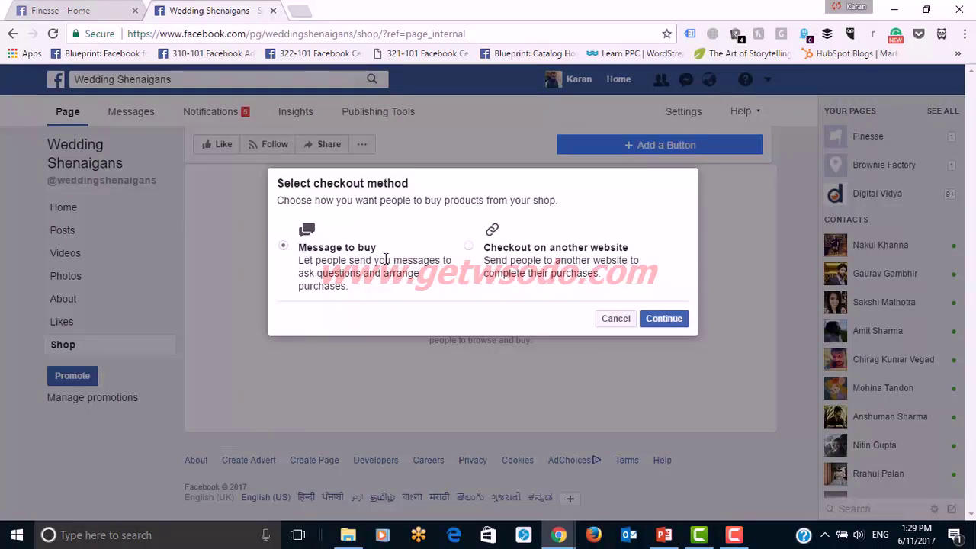
pyautogui.click(668, 325)
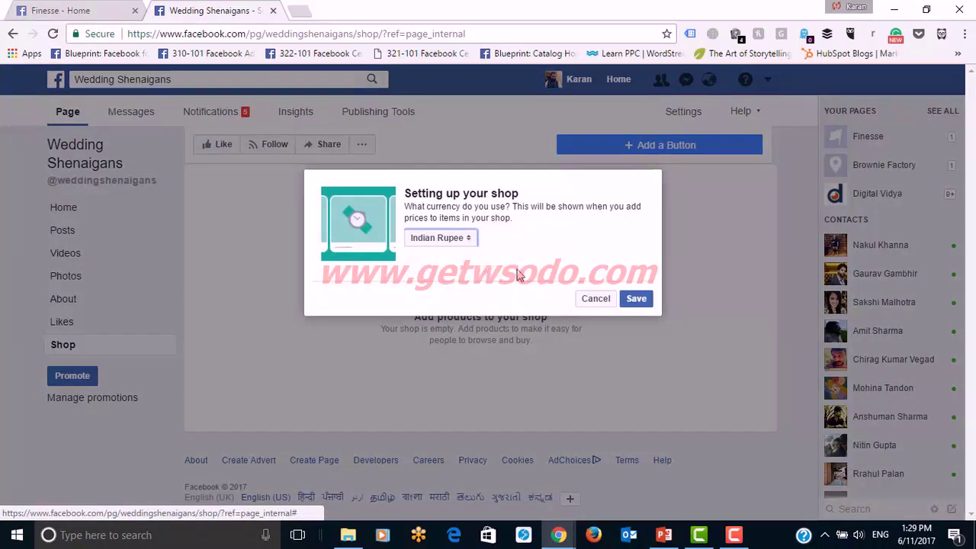
pyautogui.click(644, 305)
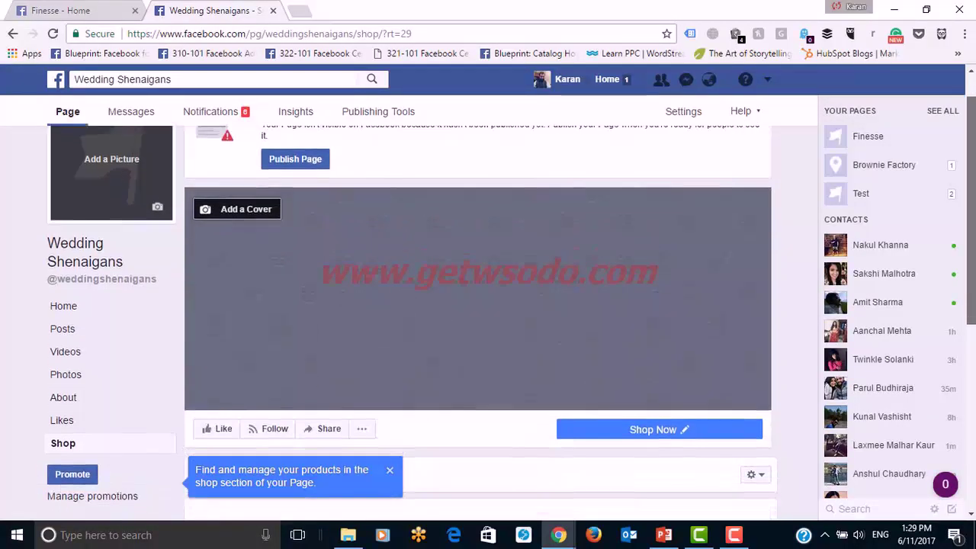
pyautogui.scroll(-4, 971, 197)
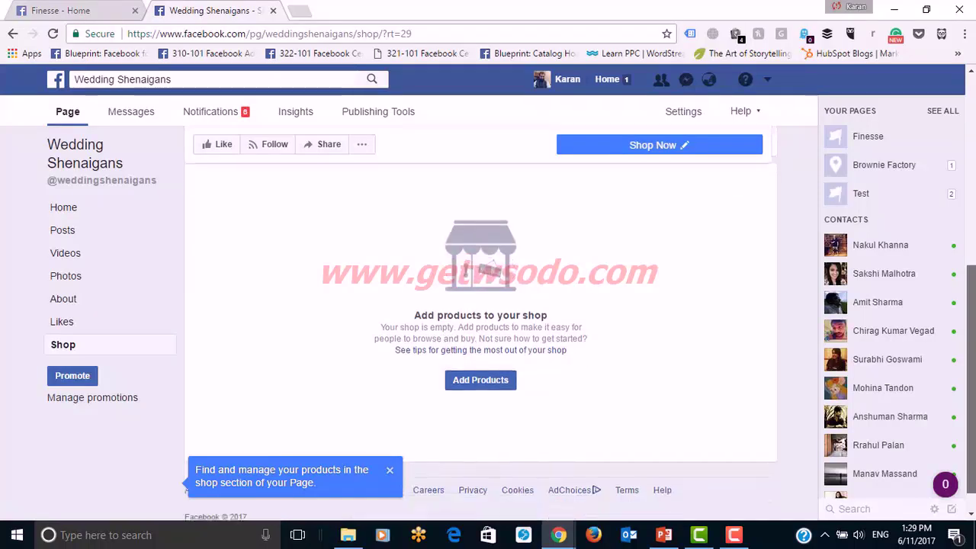
# Step: Switch to PowerPoint and view the slides on selecting a currency and filling out the Shop details
pyautogui.click(669, 535)
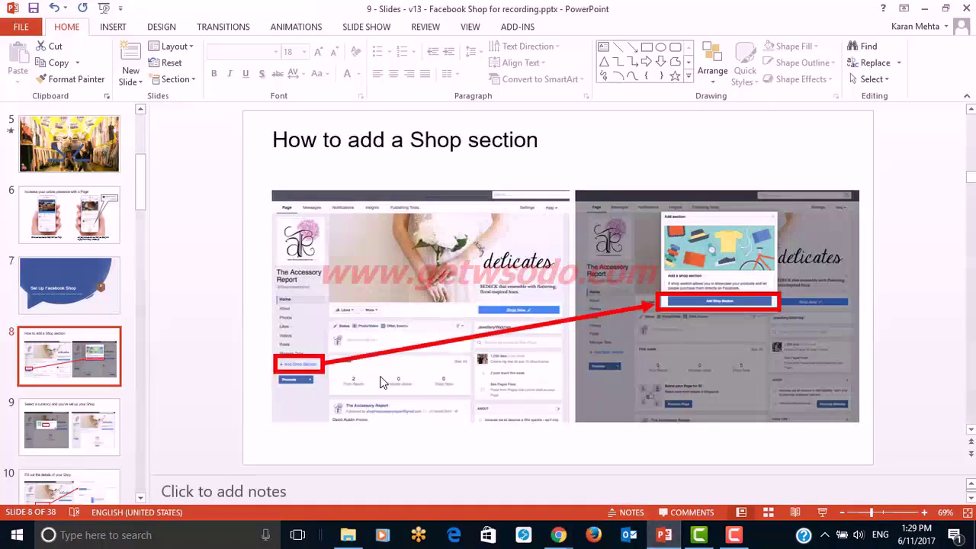
pyautogui.click(112, 423)
pyautogui.click(95, 376)
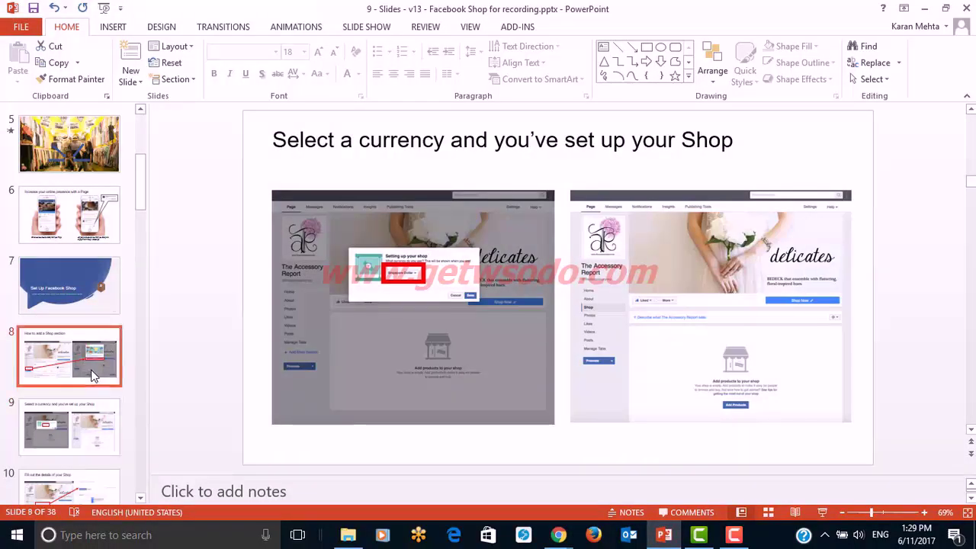
pyautogui.click(90, 433)
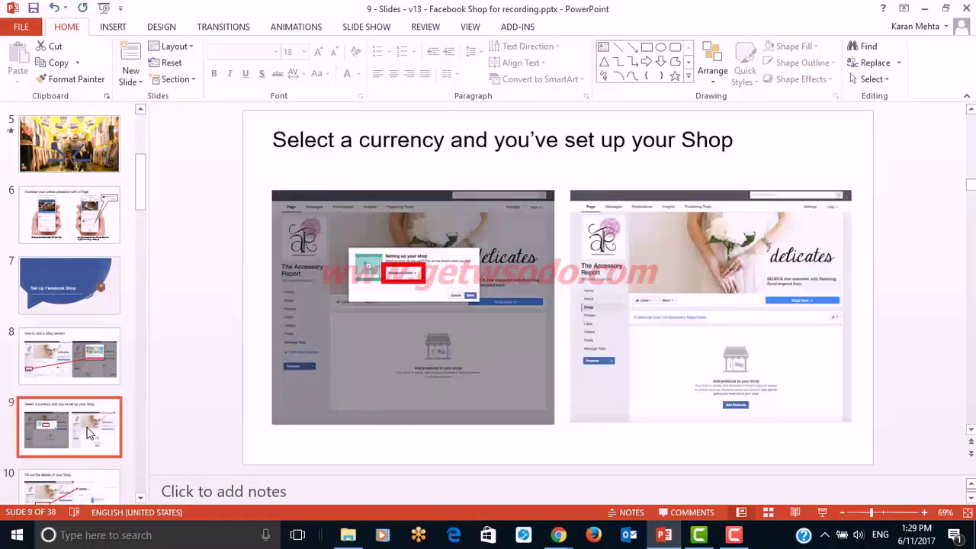
pyautogui.click(86, 485)
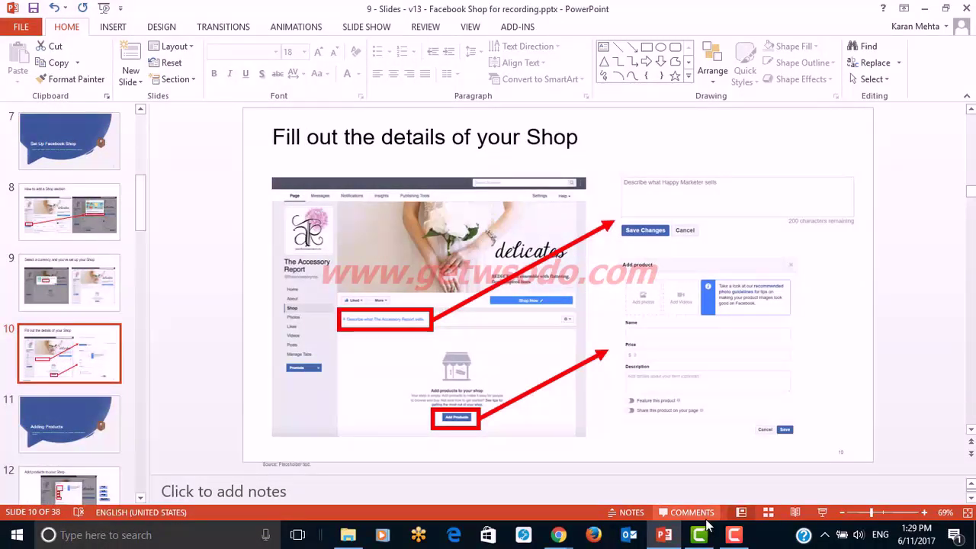
# Step: Switch to the Facebook Shop page in Chrome and save the shop description "We sell wedding accessries like carpets!"
pyautogui.click(559, 535)
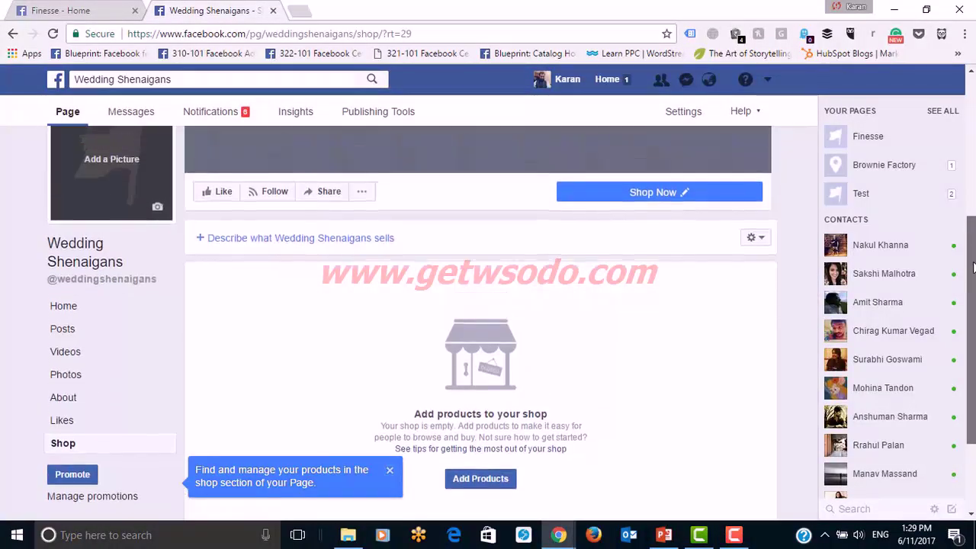
pyautogui.click(355, 240)
pyautogui.click(285, 246)
pyautogui.write('We sell')
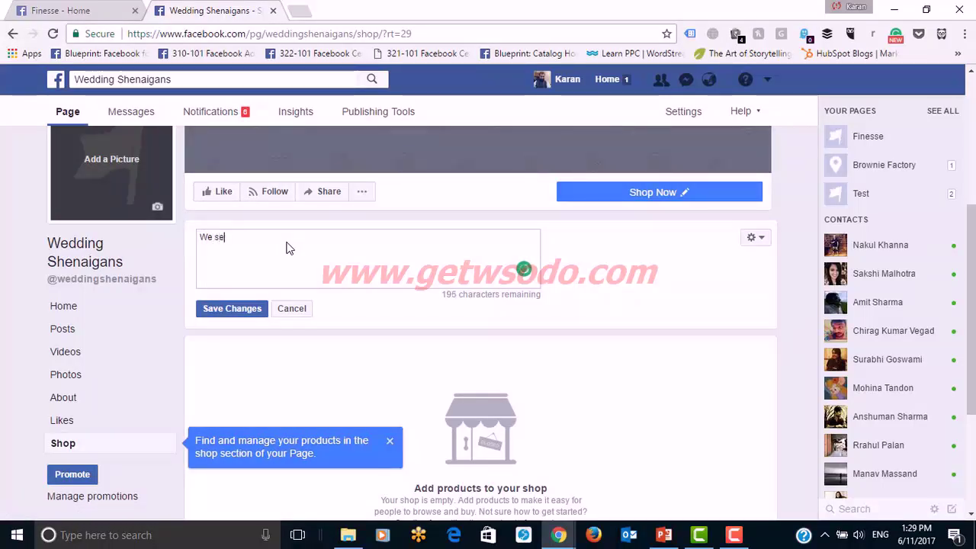
pyautogui.press('BackSpace')
pyautogui.write('ll')
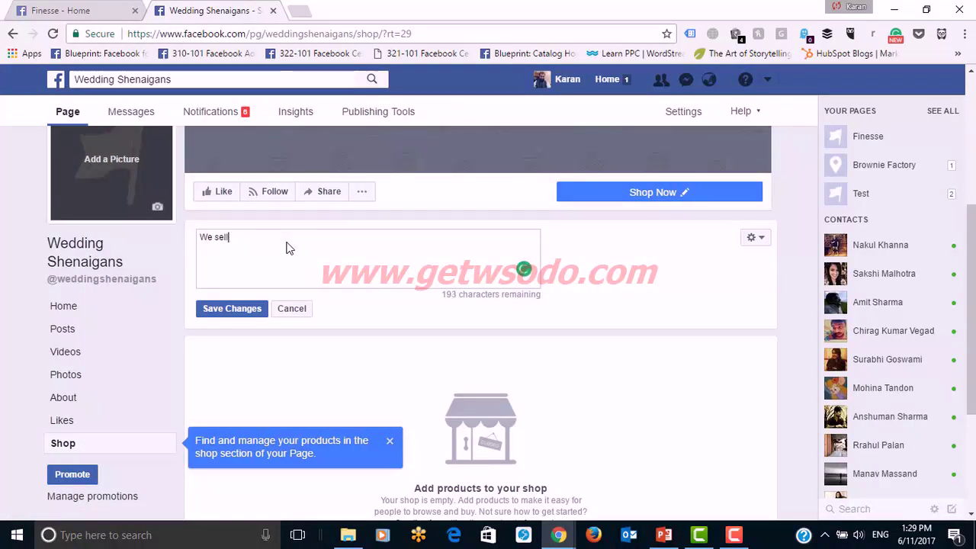
pyautogui.write(' wedding')
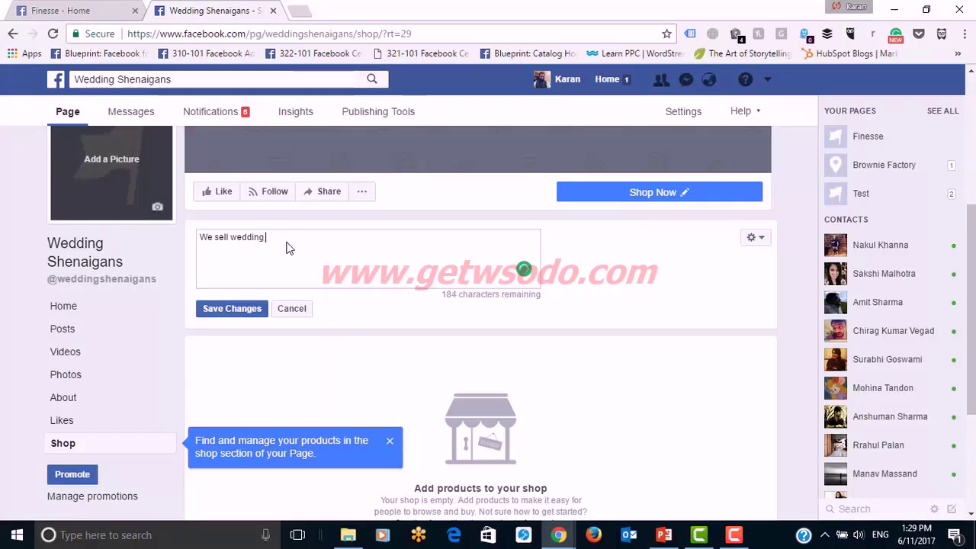
pyautogui.write('es in')
pyautogui.press('BackSpace')
pyautogui.press('BackSpace')
pyautogui.write('like ')
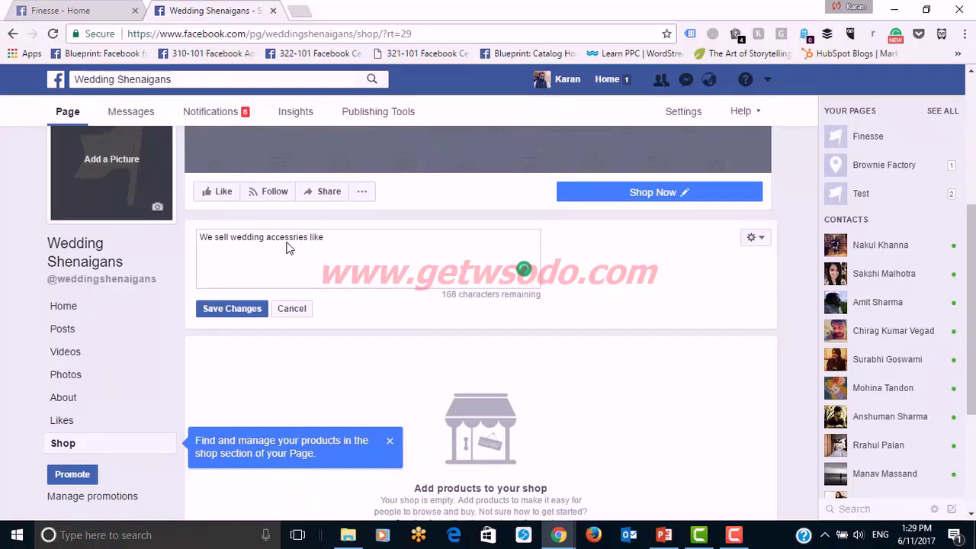
pyautogui.write('carpets!')
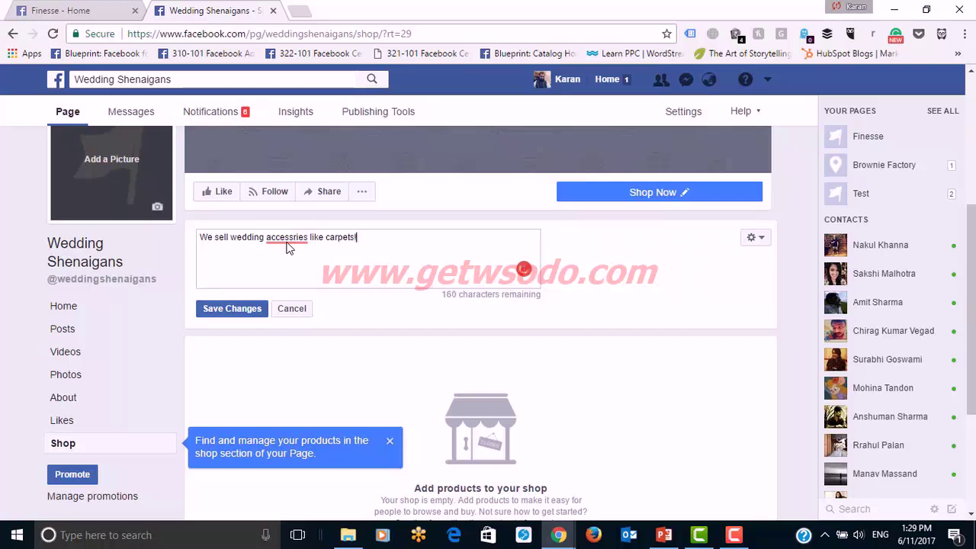
pyautogui.click(237, 308)
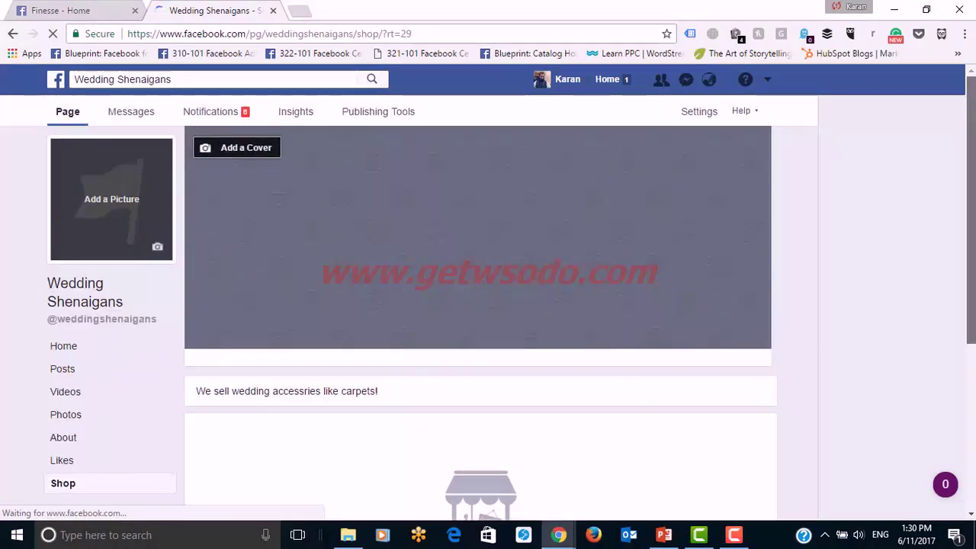
pyautogui.scroll(-2, 789, 390)
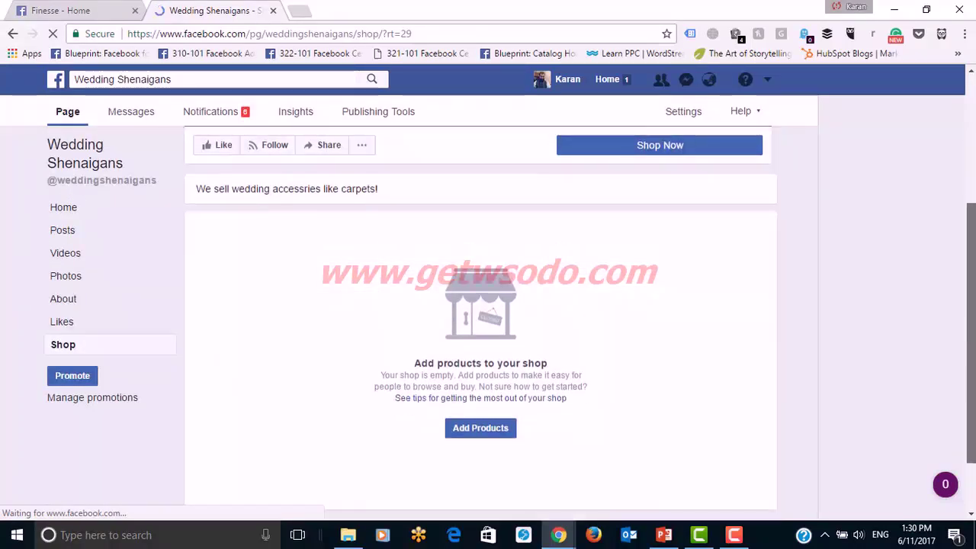
pyautogui.scroll(-2, 642, 333)
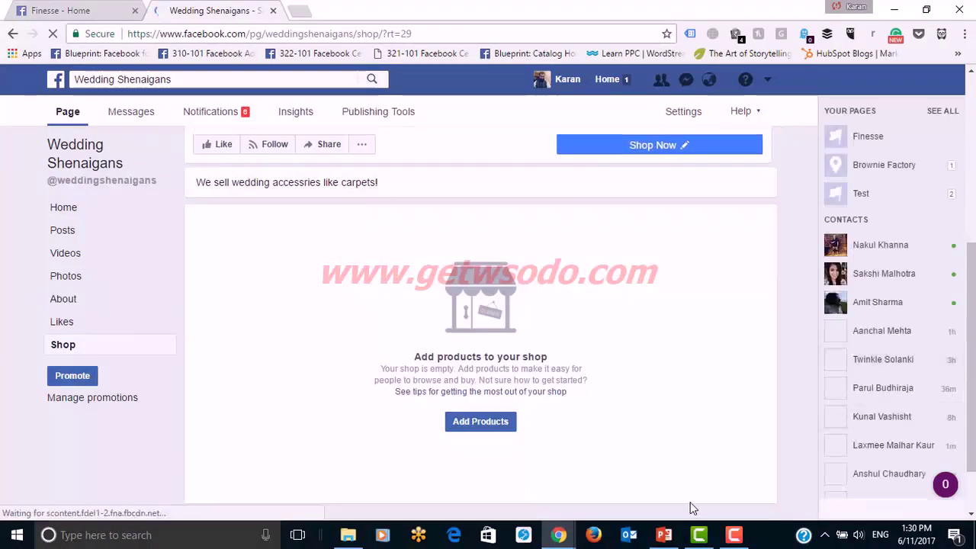
# Step: Switch to PowerPoint and review the slides on adding a Shop section, selecting a currency and filling out the Shop details
pyautogui.click(663, 535)
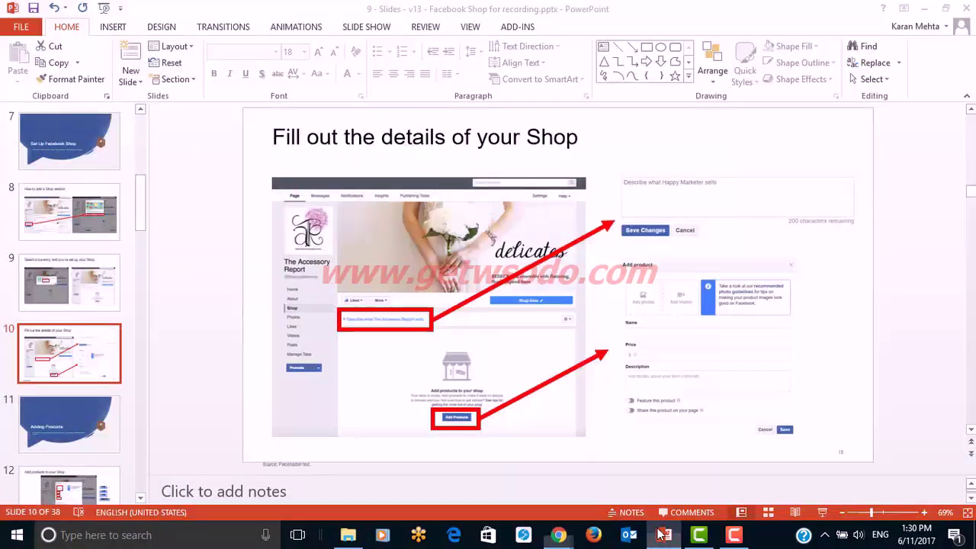
pyautogui.click(35, 304)
pyautogui.press('Down')
pyautogui.press('Up')
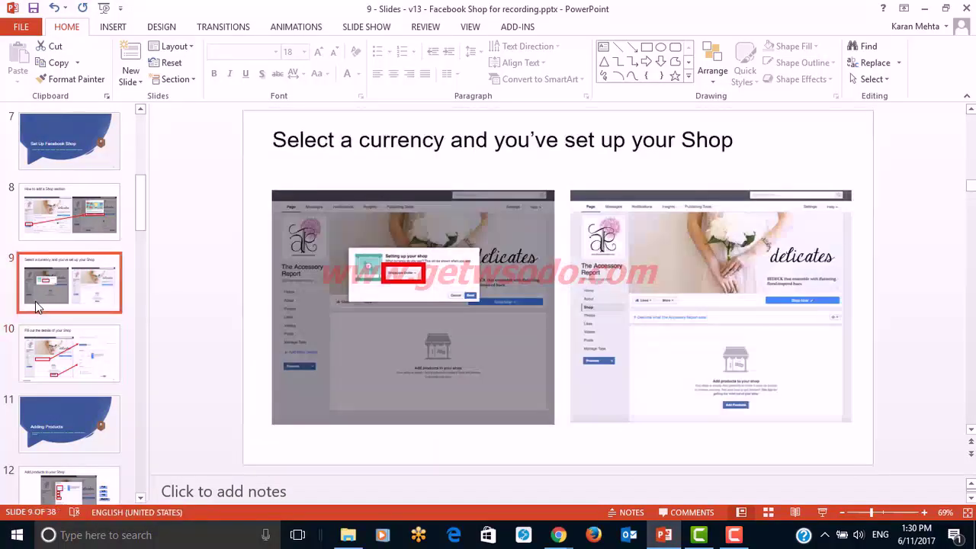
pyautogui.press('Up')
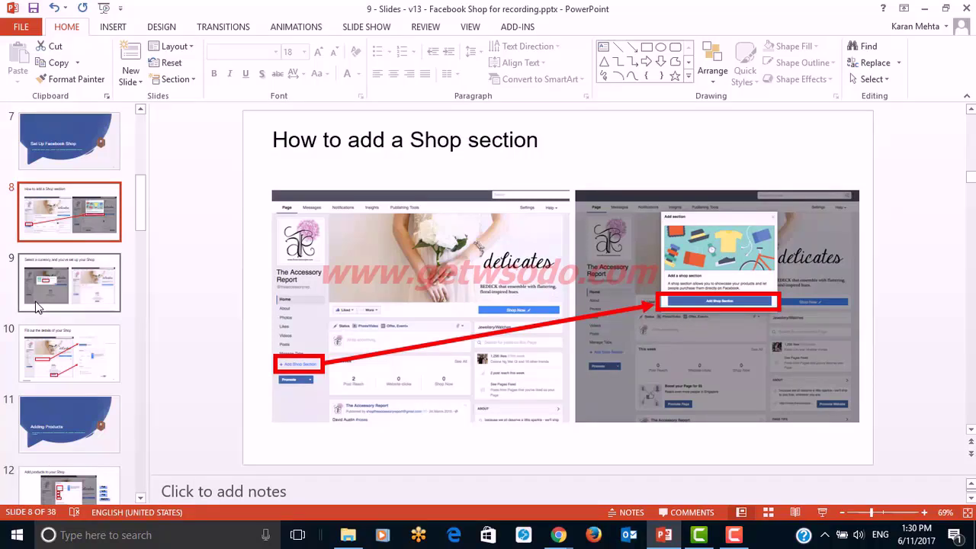
pyautogui.click(35, 305)
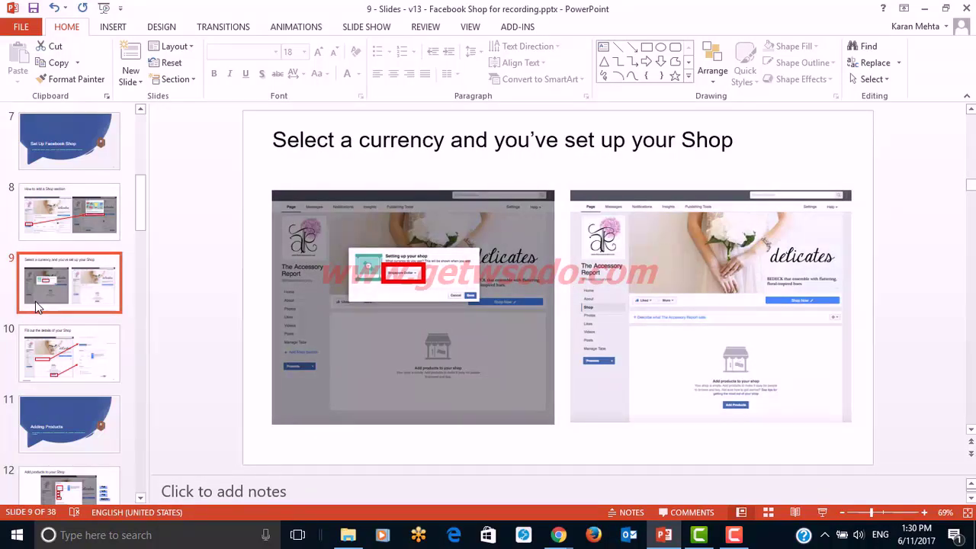
pyautogui.click(52, 358)
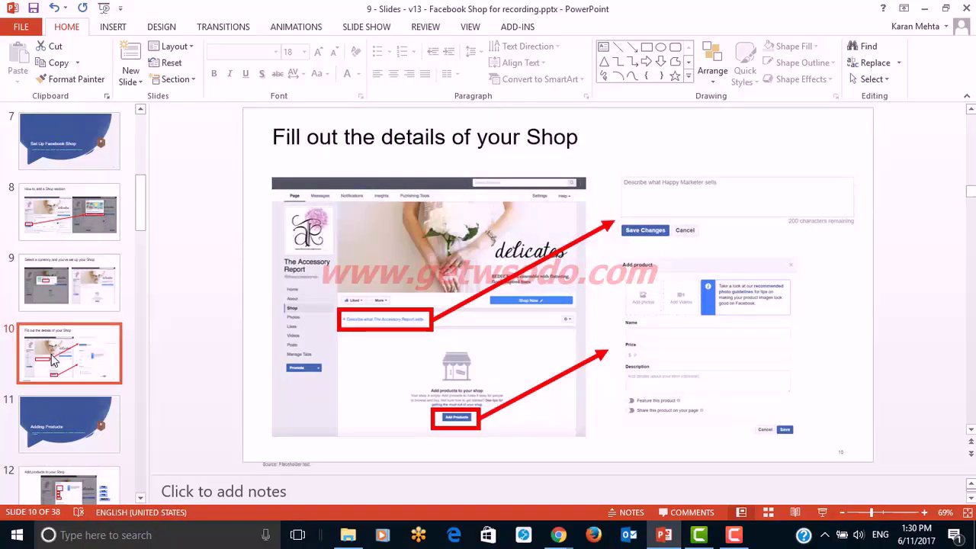
pyautogui.click(66, 436)
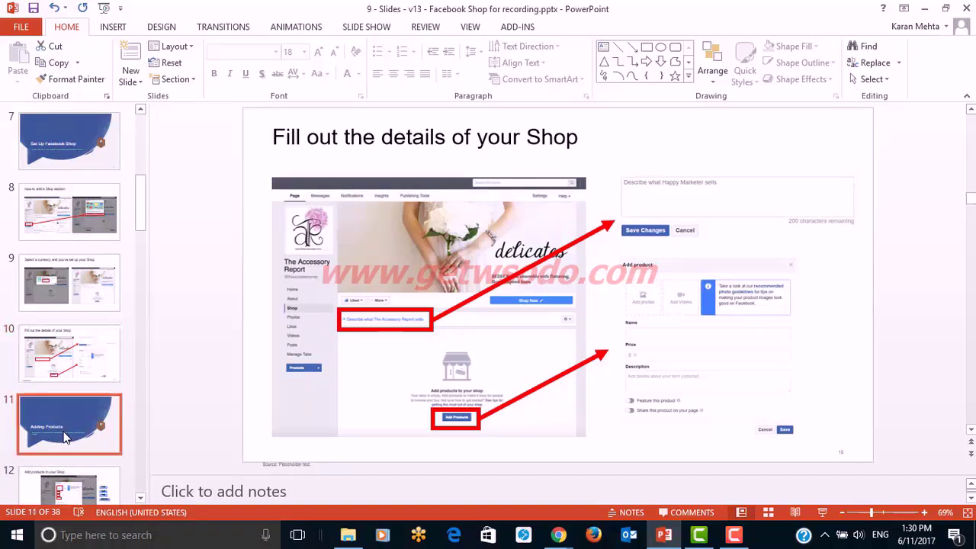
# Step: Present the slide show from the Adding Products slide and go through the slides on adding, featuring and displaying products
pyautogui.click(822, 512)
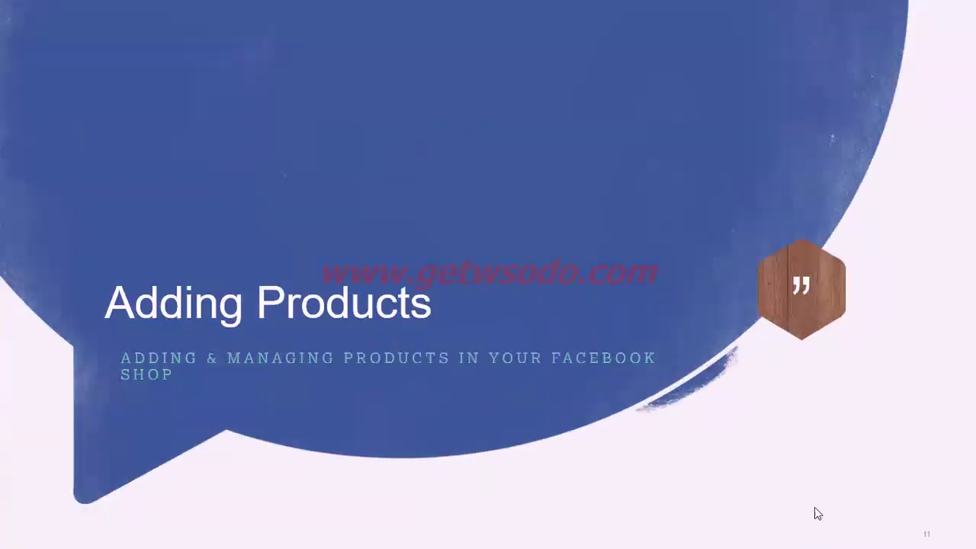
pyautogui.click(610, 387)
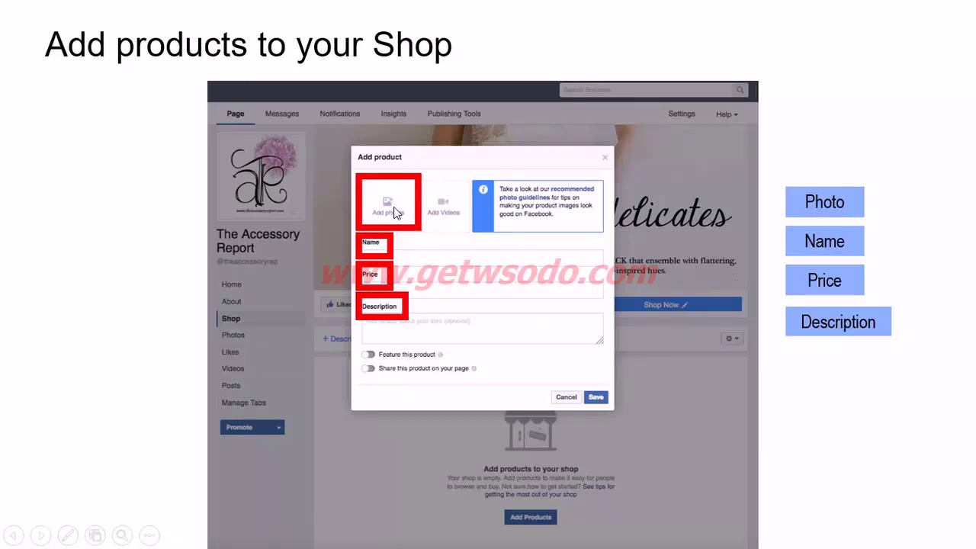
pyautogui.click(393, 319)
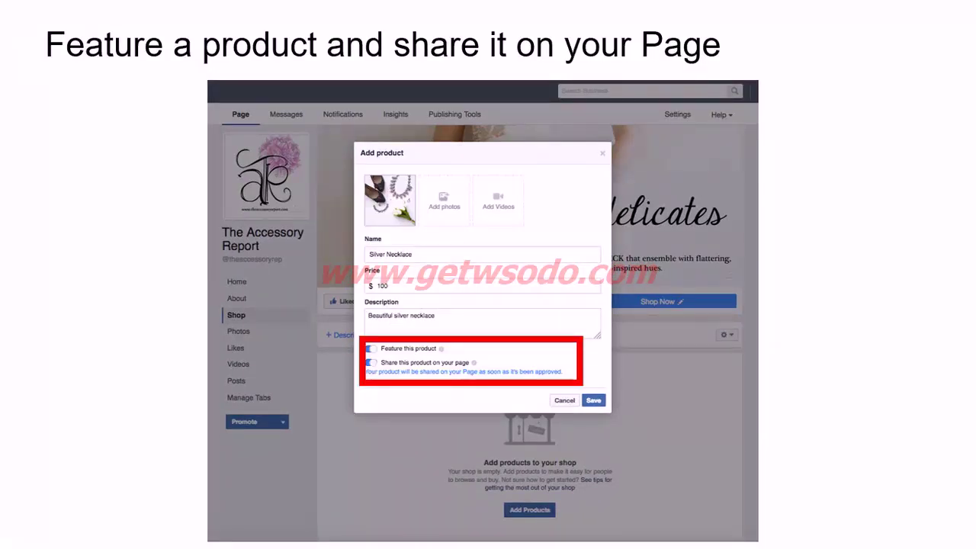
pyautogui.click(488, 361)
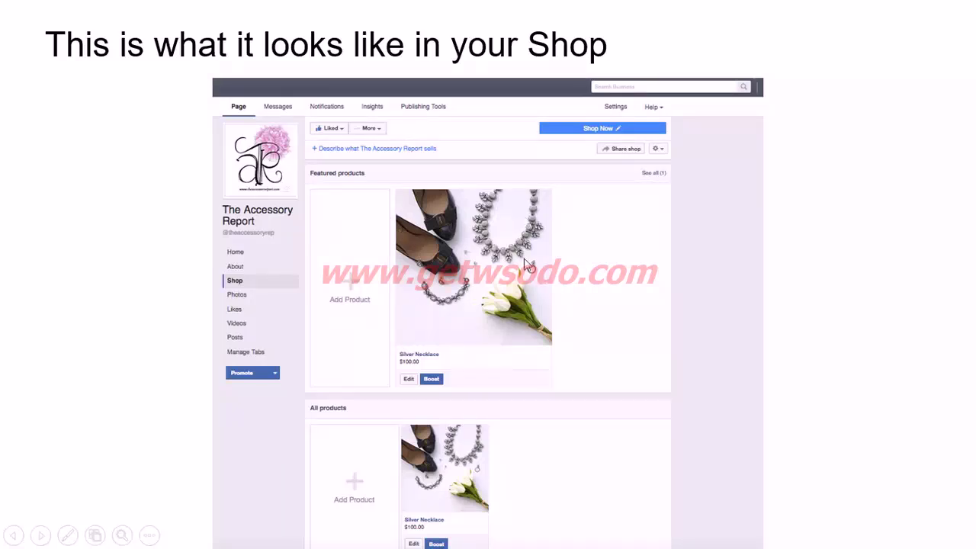
pyautogui.click(429, 253)
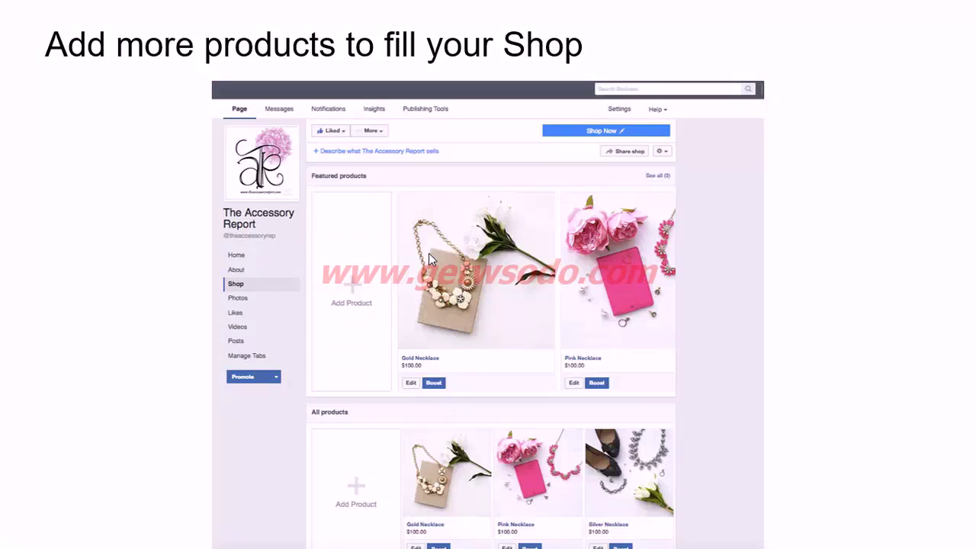
pyautogui.click(352, 300)
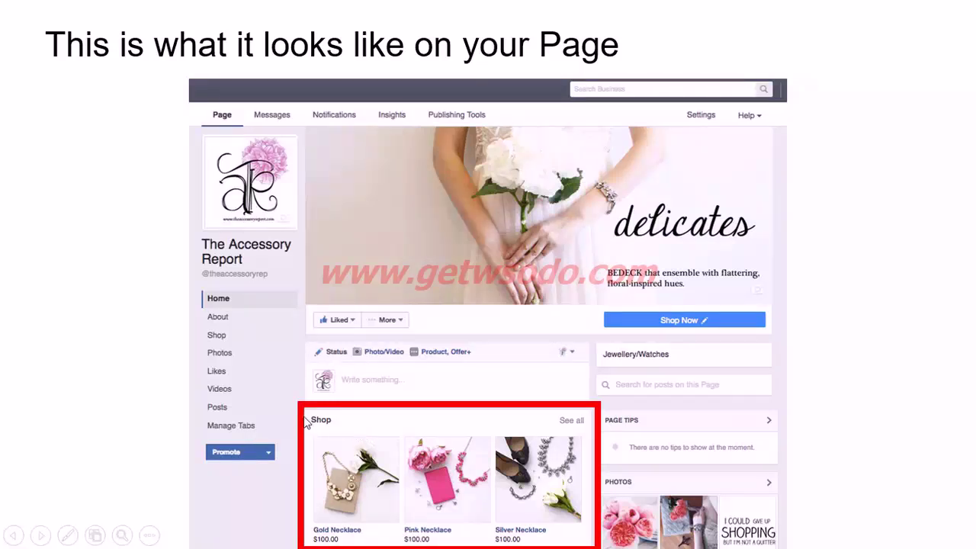
# Step: Return to the Facebook shop in Chrome and start a new product with the watch image from the computer as its photo
pyautogui.click(558, 423)
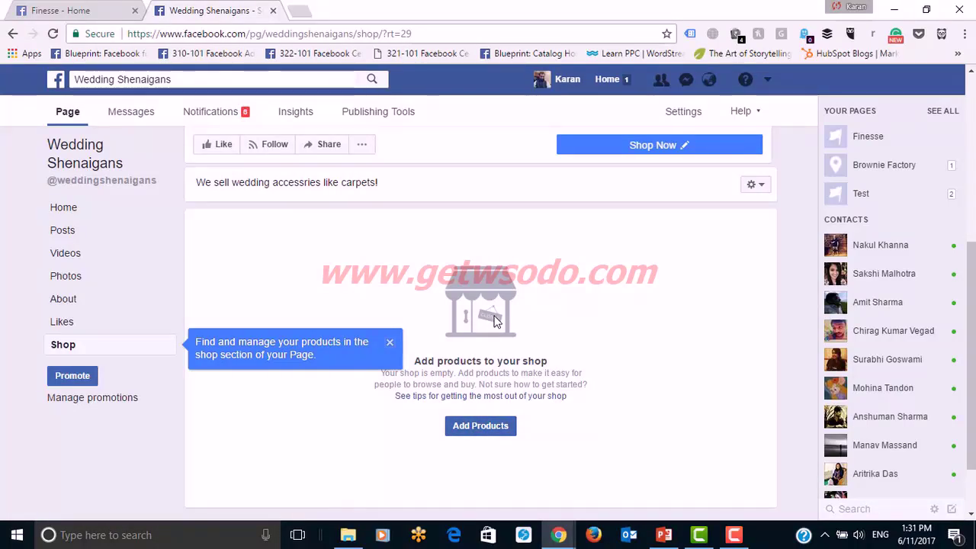
pyautogui.click(488, 425)
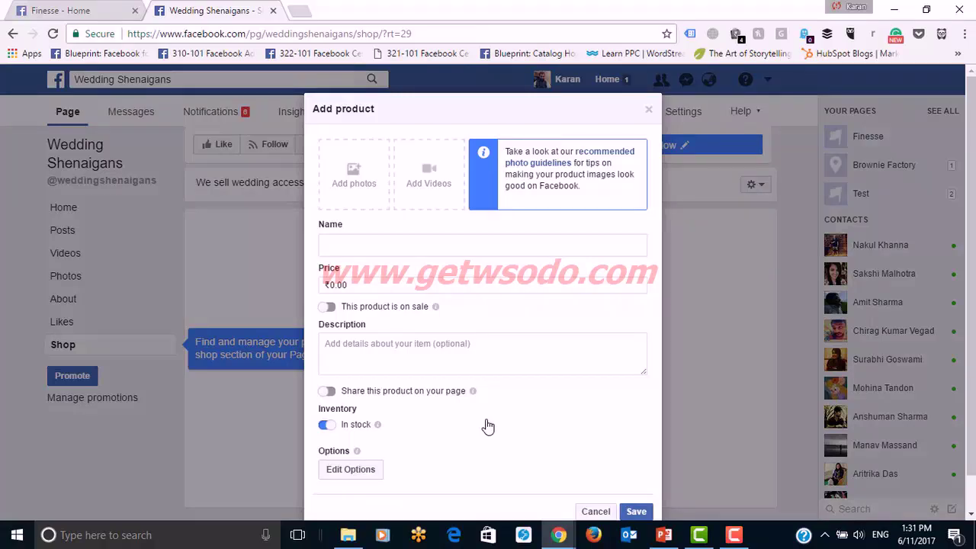
pyautogui.click(347, 199)
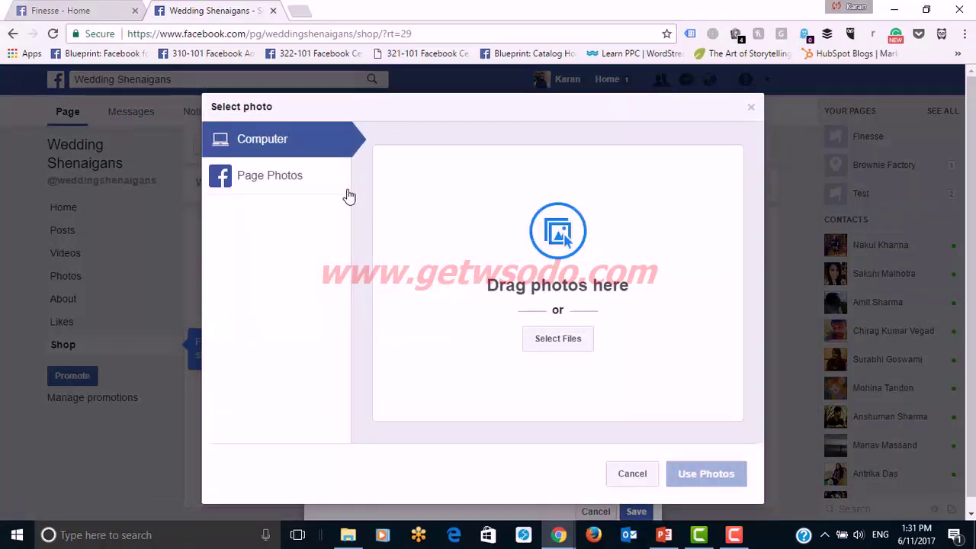
pyautogui.click(548, 351)
pyautogui.click(210, 131)
pyautogui.click(366, 320)
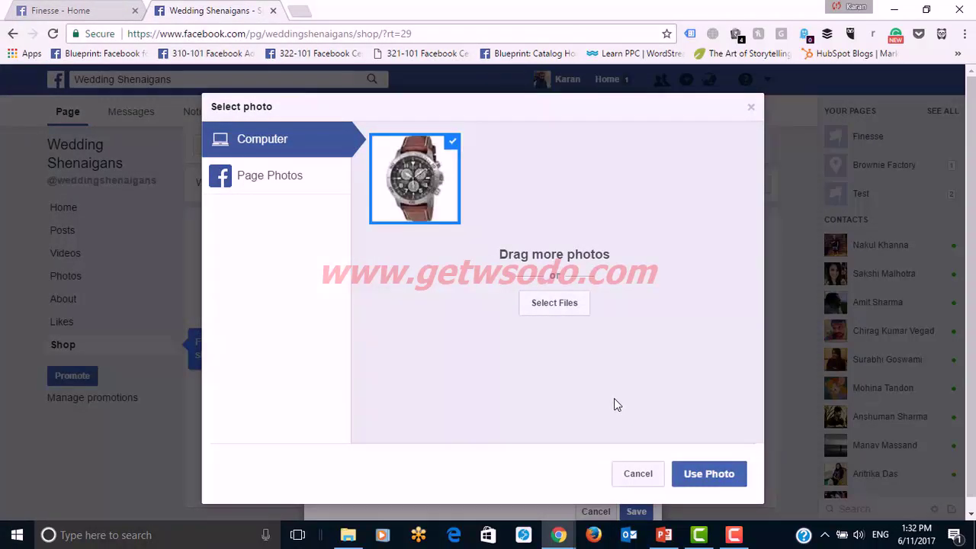
pyautogui.click(696, 474)
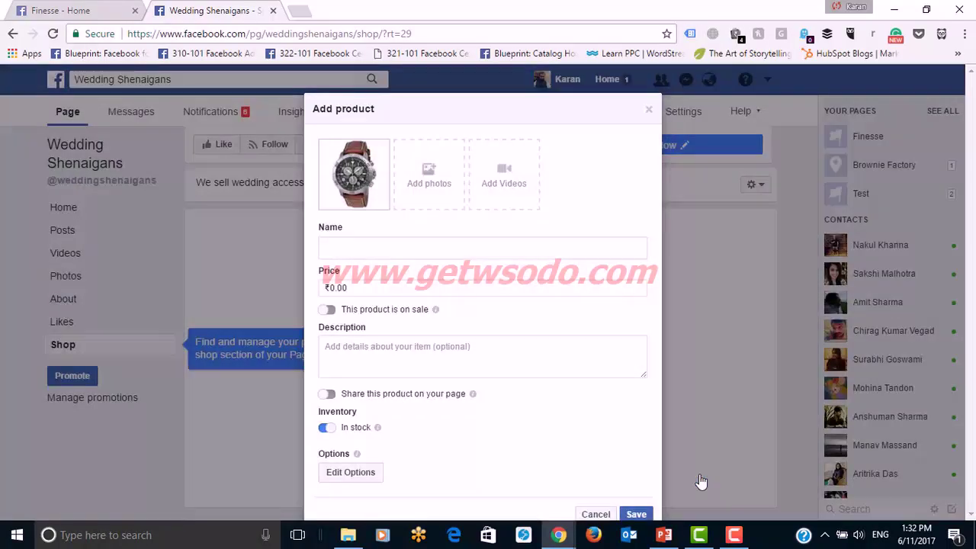
# Step: Name the product Watch, set its price to ₹1000 and mark it as on sale
pyautogui.click(445, 247)
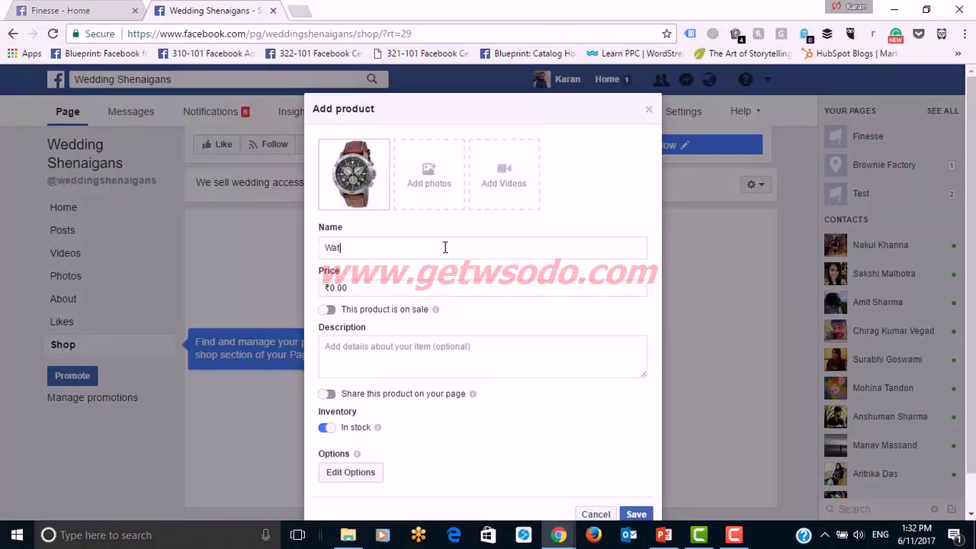
pyautogui.click(336, 290)
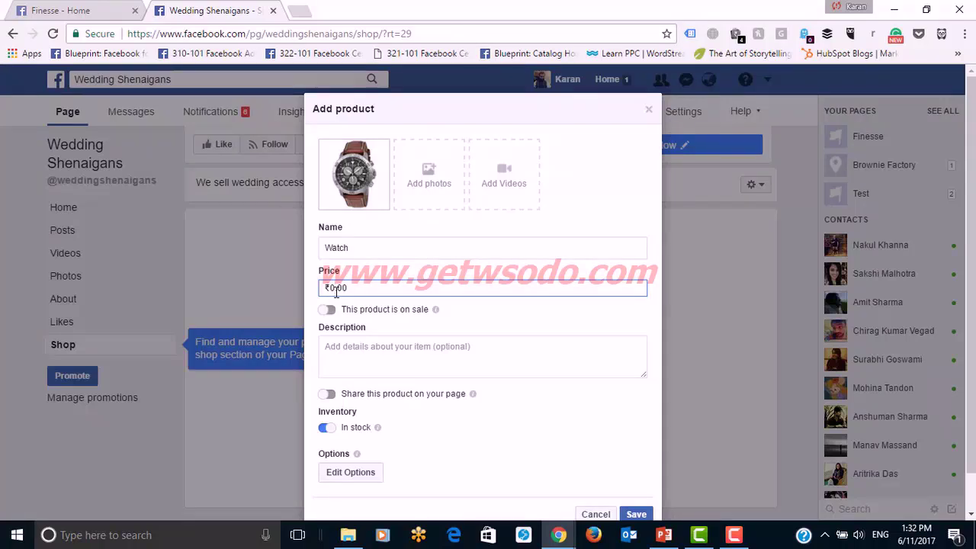
pyautogui.write('1000')
pyautogui.click(328, 310)
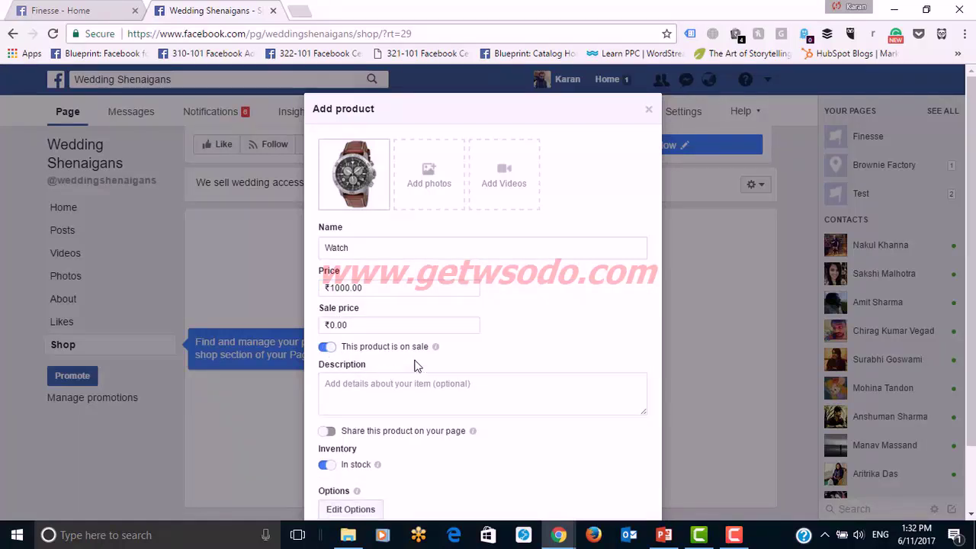
# Step: Enter the product description "Amazing watch by casio . Water proof" and turn on sharing the product on the Page
pyautogui.click(392, 395)
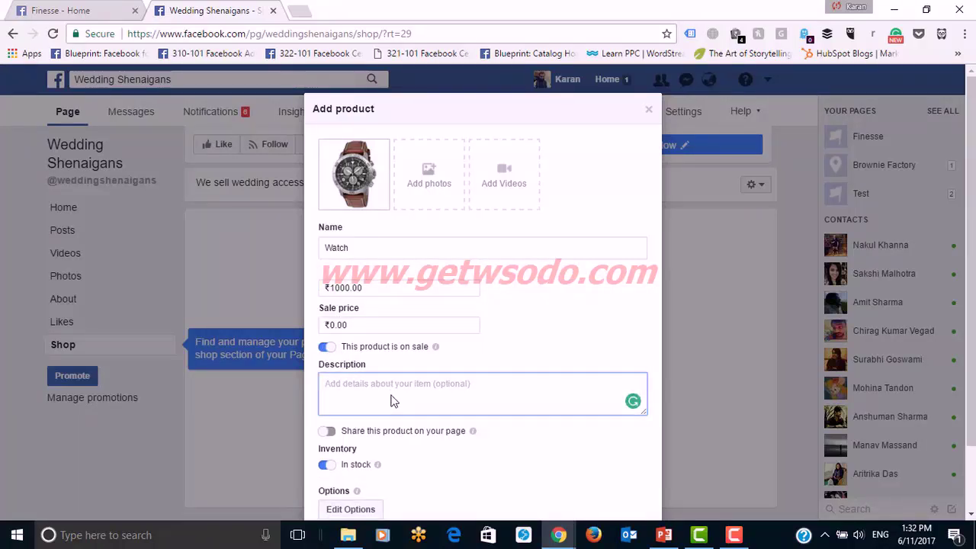
pyautogui.write('A')
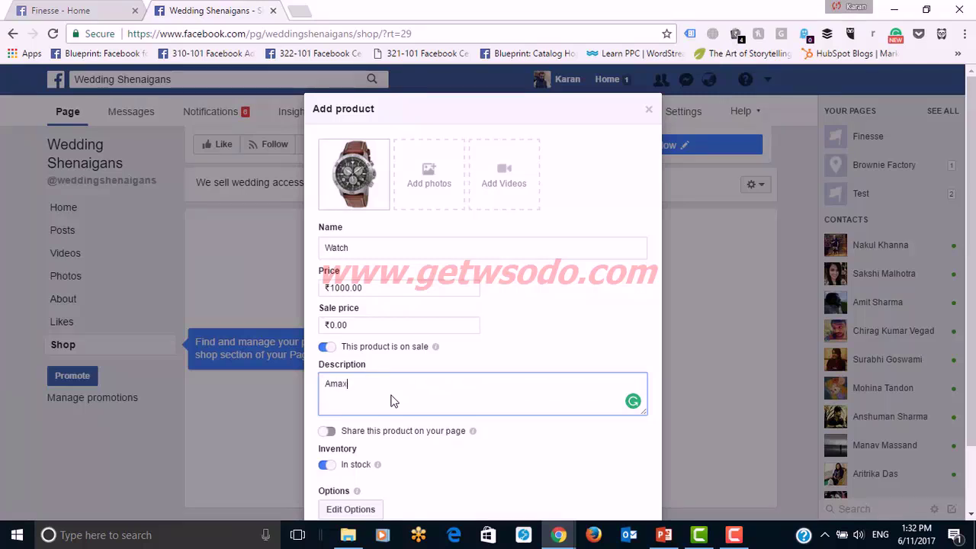
pyautogui.write('mazing watch by casio')
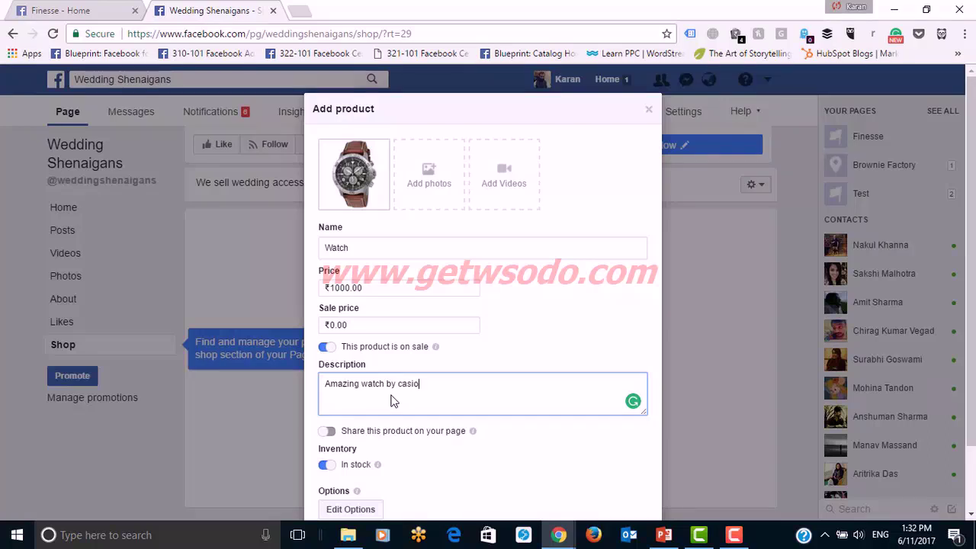
pyautogui.press('BackSpace')
pyautogui.press('BackSpace')
pyautogui.press('BackSpace')
pyautogui.write('. E')
pyautogui.write('Wat')
pyautogui.write('er p')
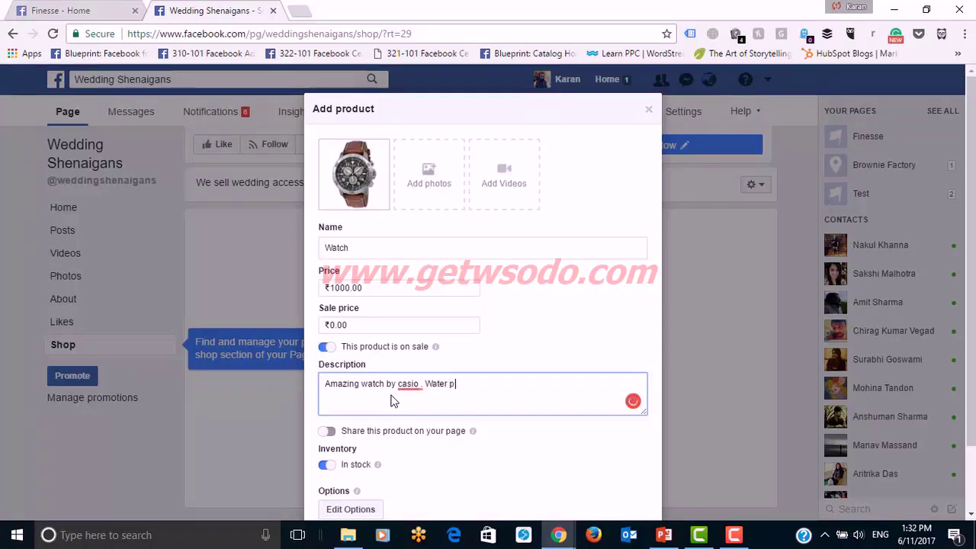
pyautogui.write('roof')
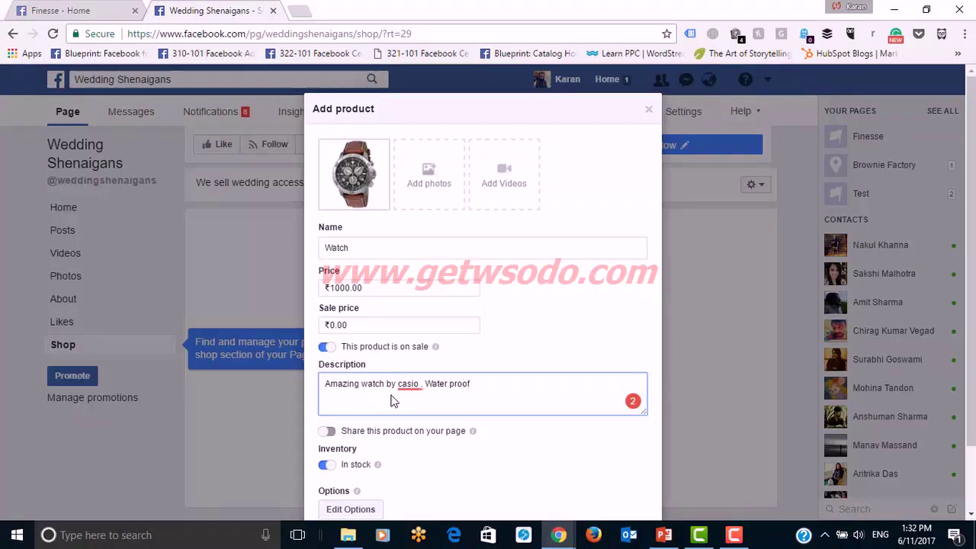
pyautogui.click(333, 431)
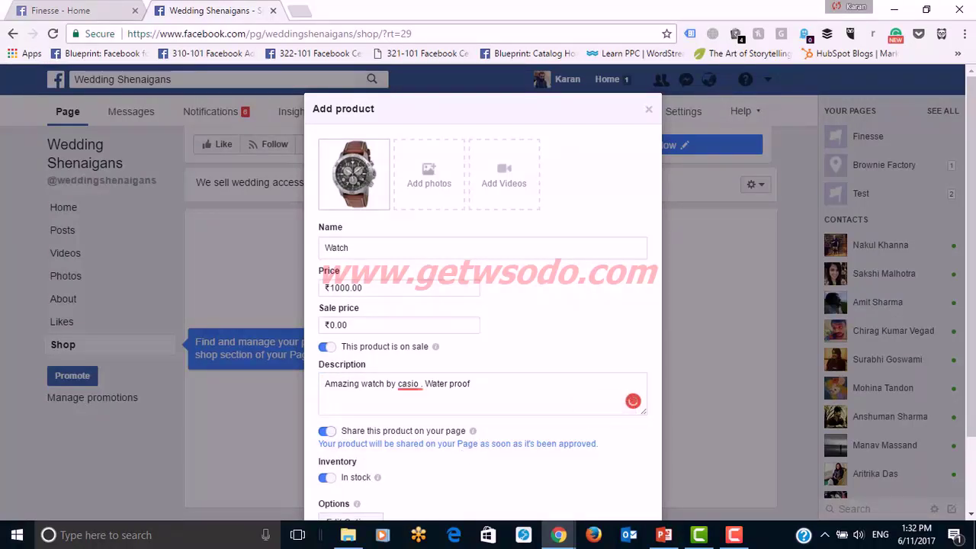
# Step: Set the product's sale price to ₹900, save the product and acknowledge the first-product confirmation
pyautogui.scroll(-1, 462, 455)
pyautogui.scroll(-1, 500, 394)
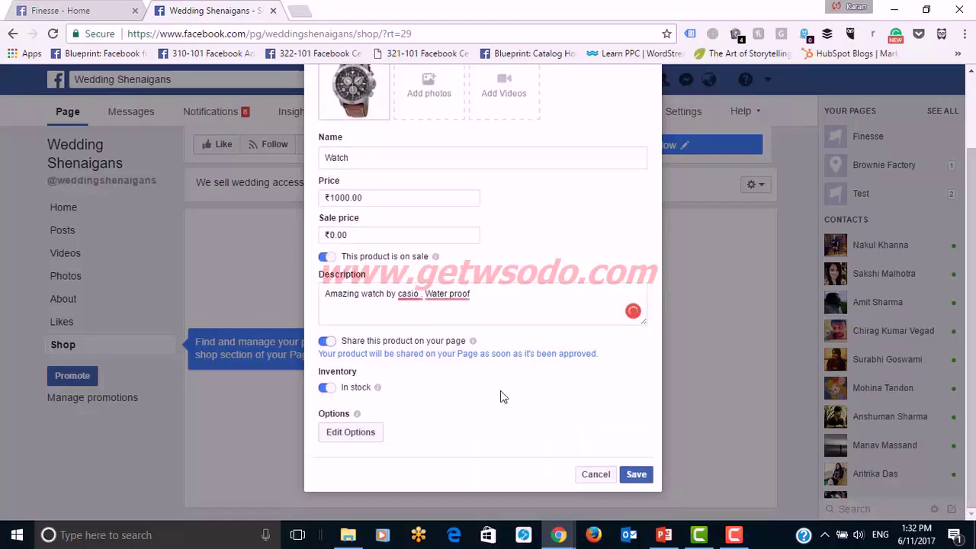
pyautogui.click(644, 475)
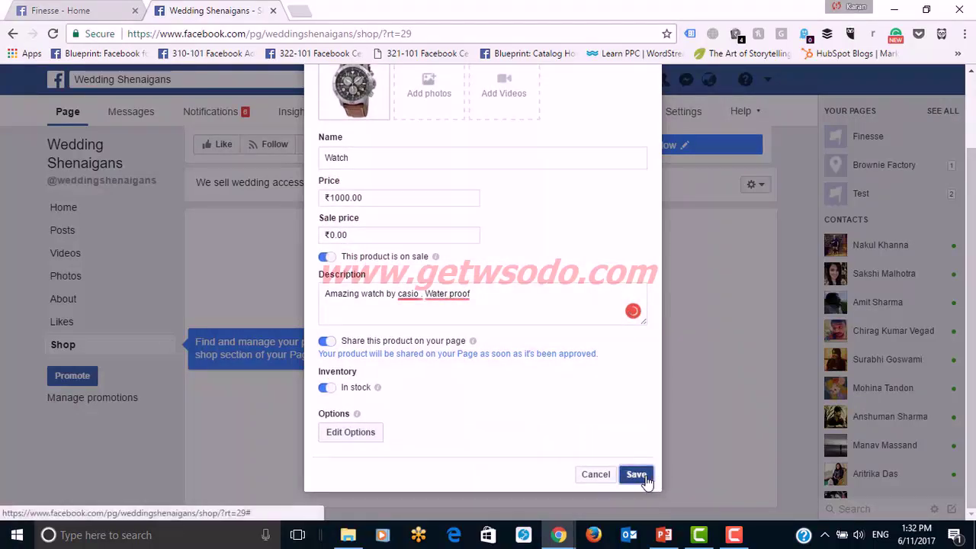
pyautogui.click(333, 235)
pyautogui.press('BackSpace')
pyautogui.write('1')
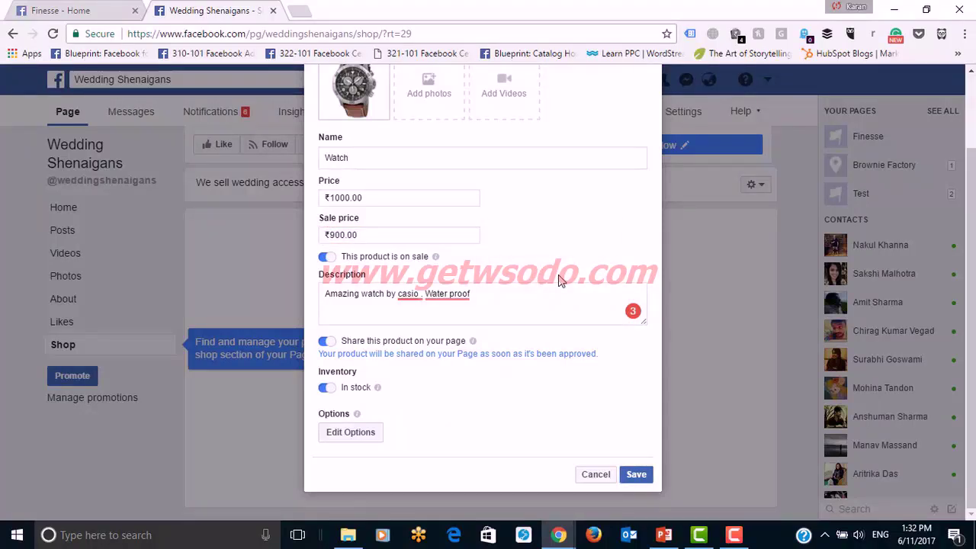
pyautogui.click(633, 474)
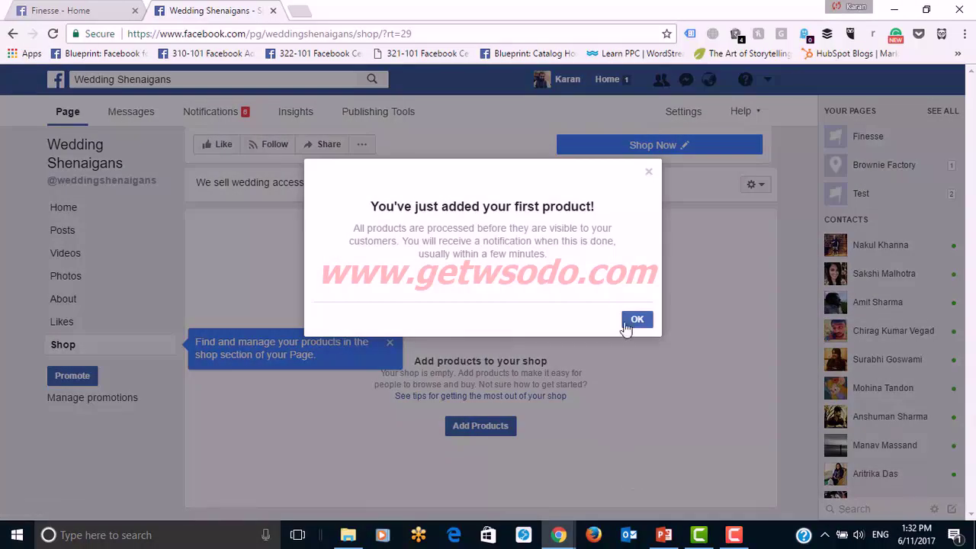
pyautogui.click(634, 321)
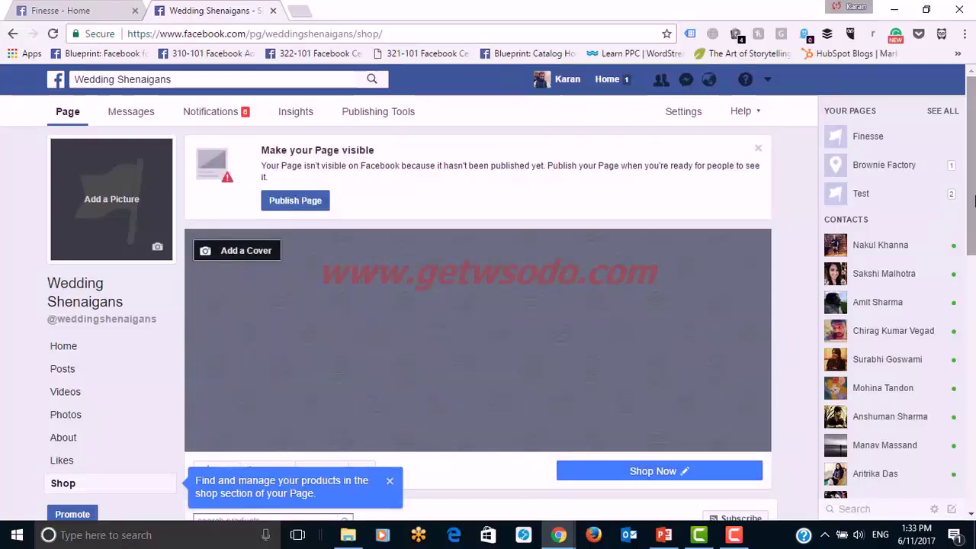
# Step: Publish the Page by setting its page visibility to Page published and saving the change
pyautogui.click(316, 201)
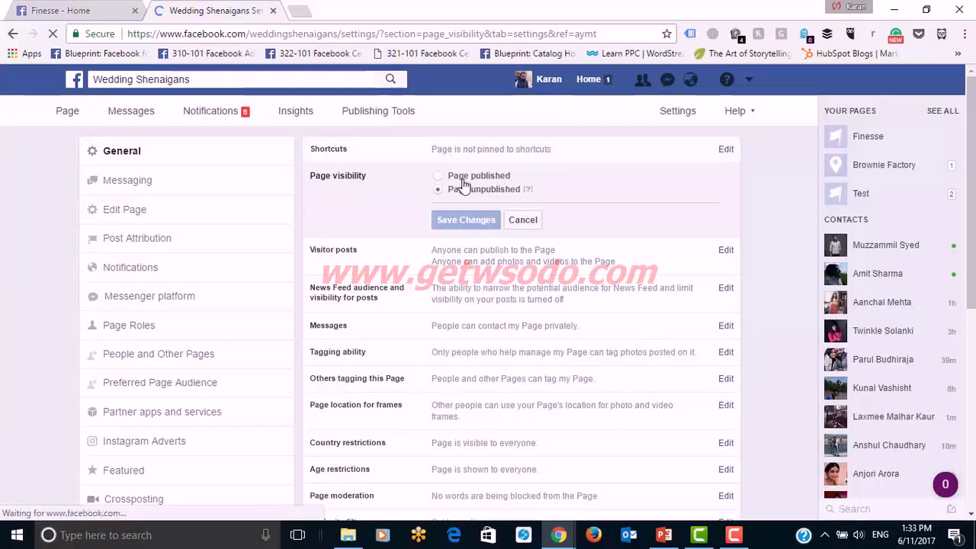
pyautogui.click(438, 177)
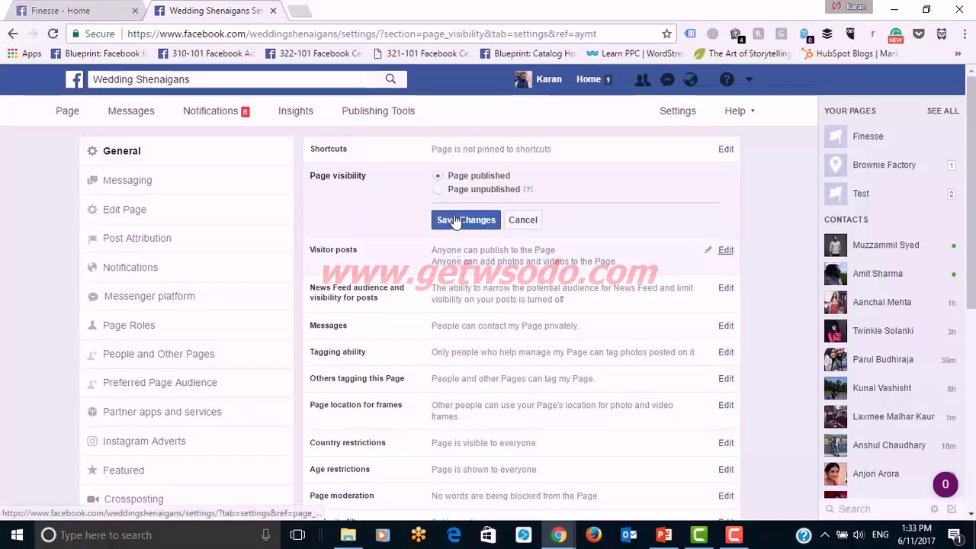
pyautogui.click(453, 221)
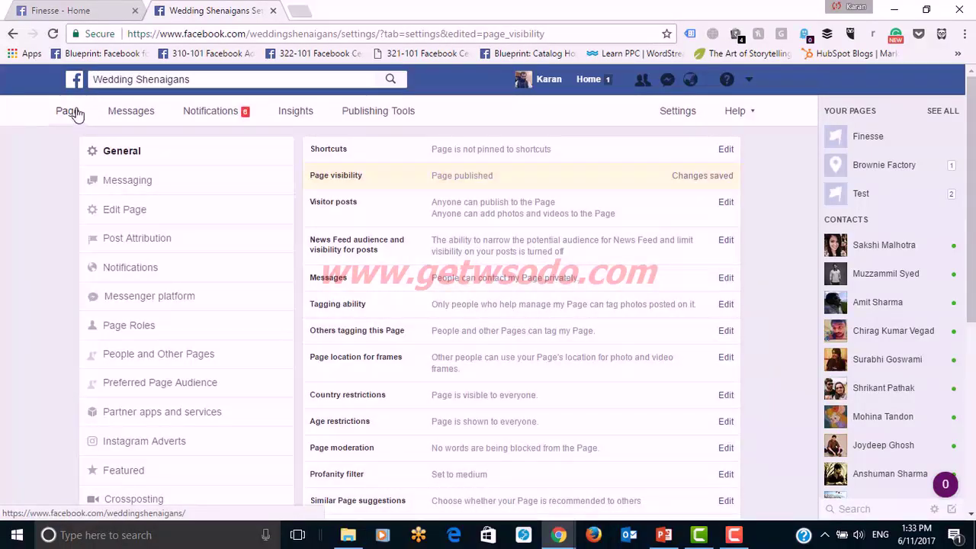
# Step: Return to the Page and look through its home section down to the shop preview
pyautogui.click(74, 113)
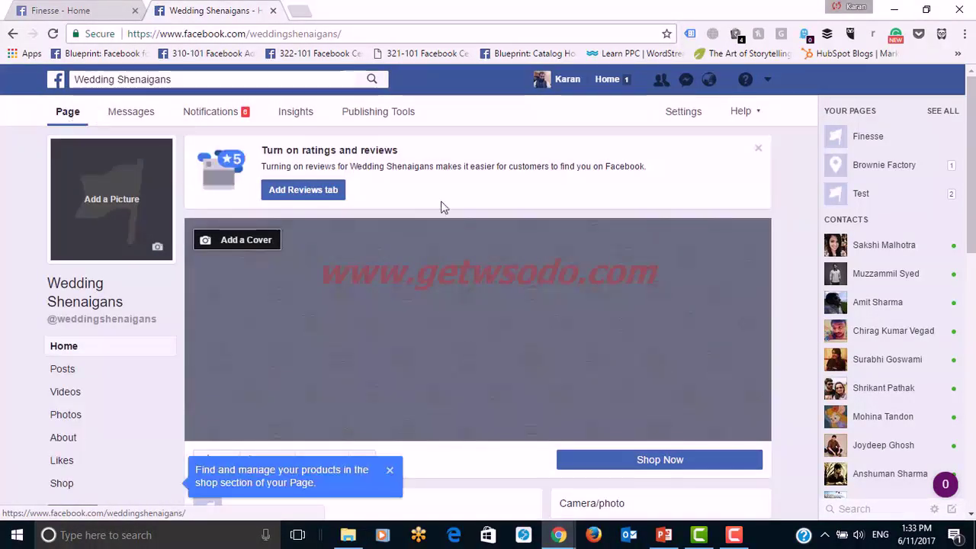
pyautogui.scroll(-3, 477, 305)
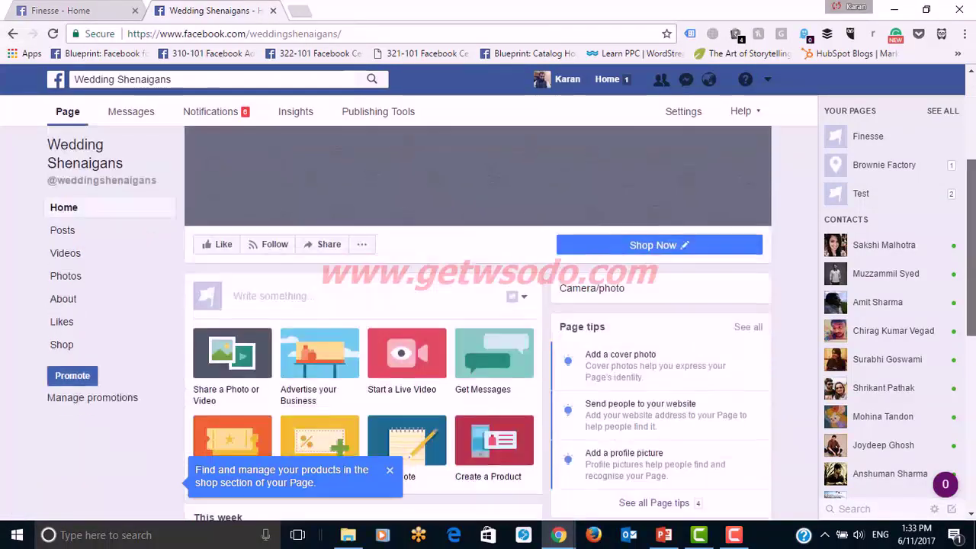
pyautogui.scroll(-3, 477, 305)
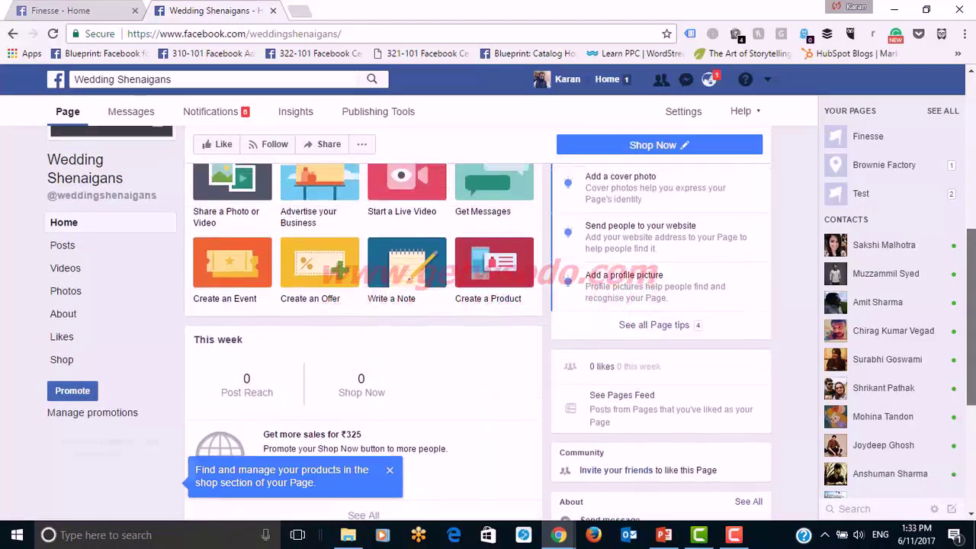
pyautogui.scroll(4, 477, 305)
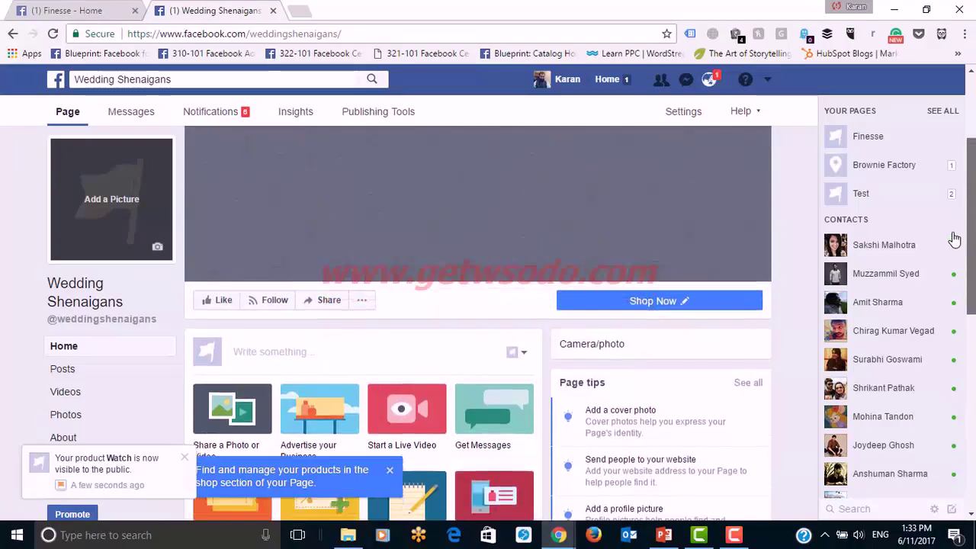
pyautogui.scroll(-3, 956, 250)
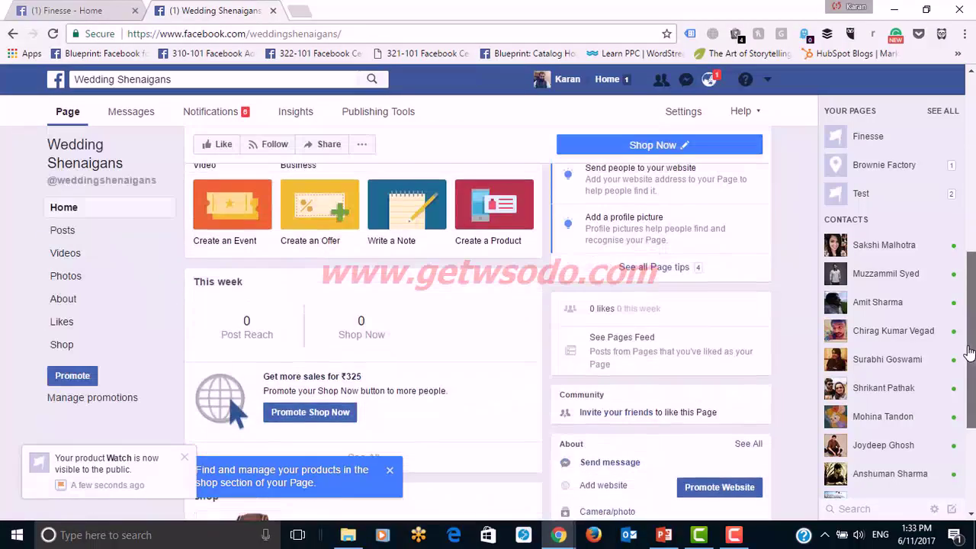
# Step: View the Page's shop section with its product listing, then open a blank product form and cancel it
pyautogui.click(76, 352)
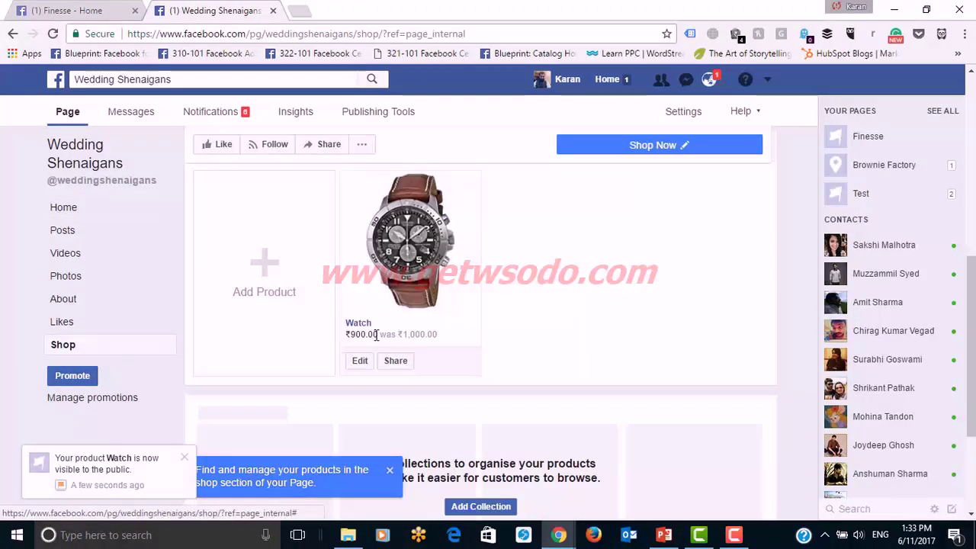
pyautogui.scroll(1, 972, 288)
pyautogui.scroll(1, 973, 288)
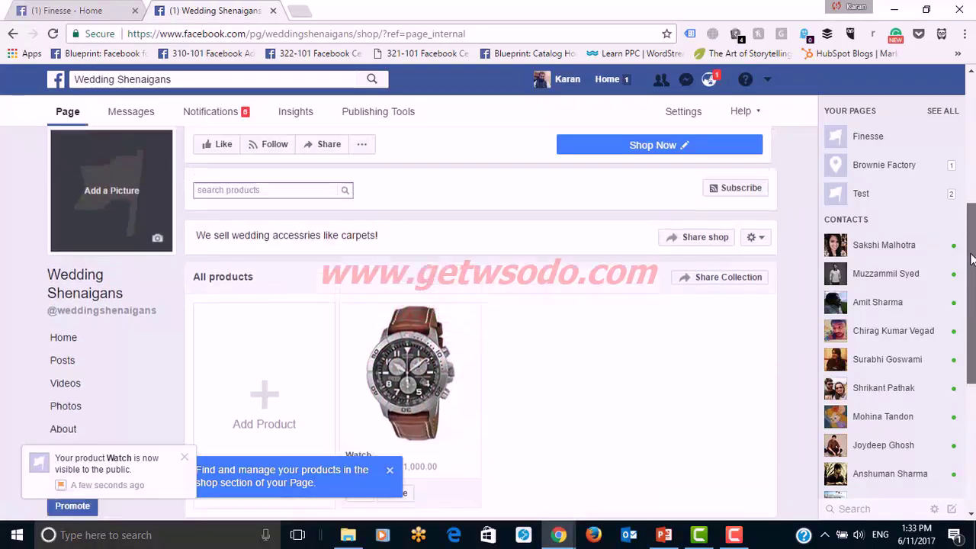
pyautogui.scroll(-3, 972, 288)
pyautogui.scroll(3, 481, 305)
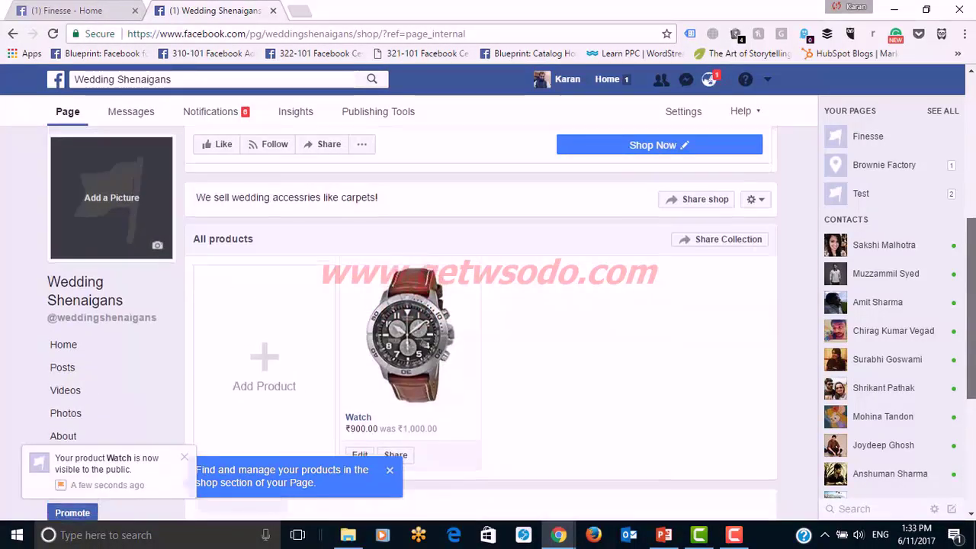
pyautogui.scroll(-2, 656, 273)
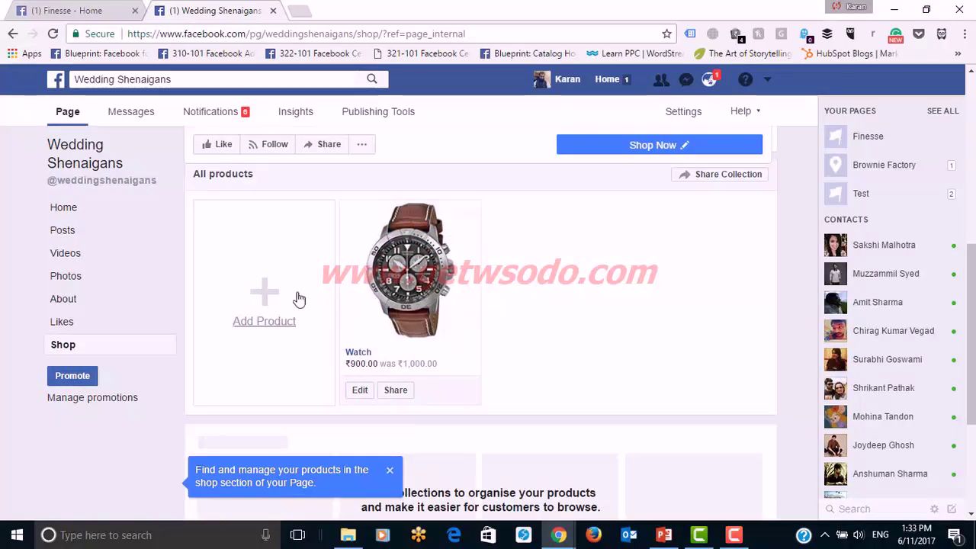
pyautogui.click(268, 302)
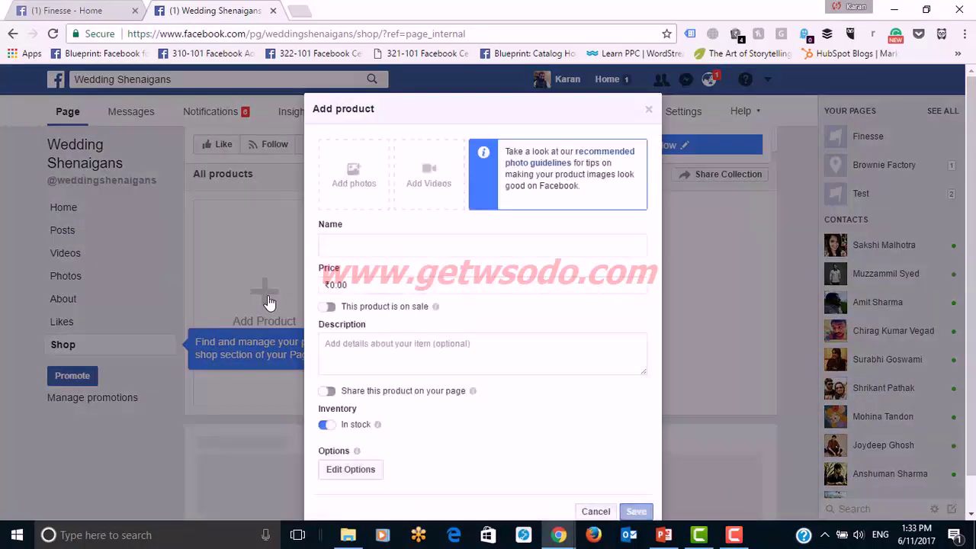
pyautogui.click(596, 512)
# Step: Add the Reviews tab to the Page from the ratings and reviews suggestion and close the tab list
pyautogui.moveTo(969, 320); pyautogui.dragTo(962, 156)
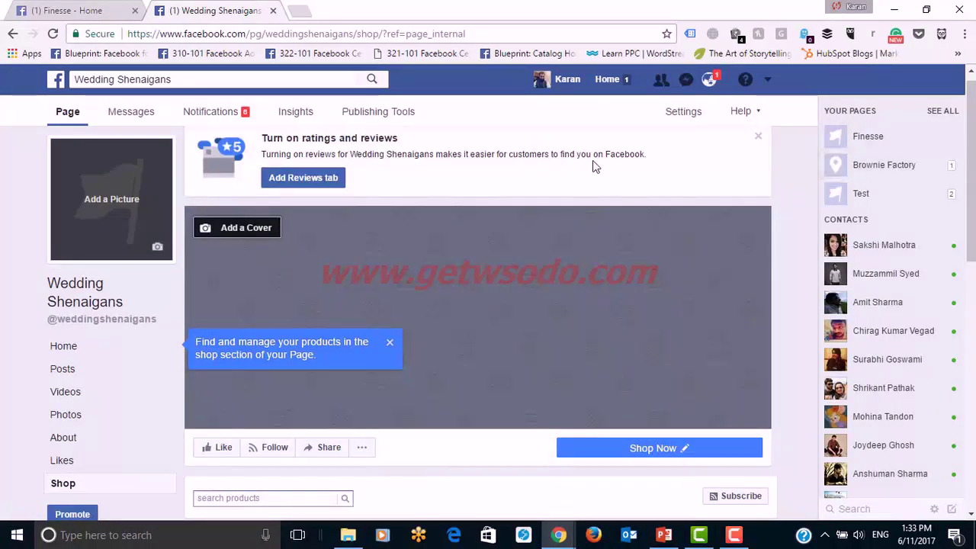
pyautogui.click(338, 180)
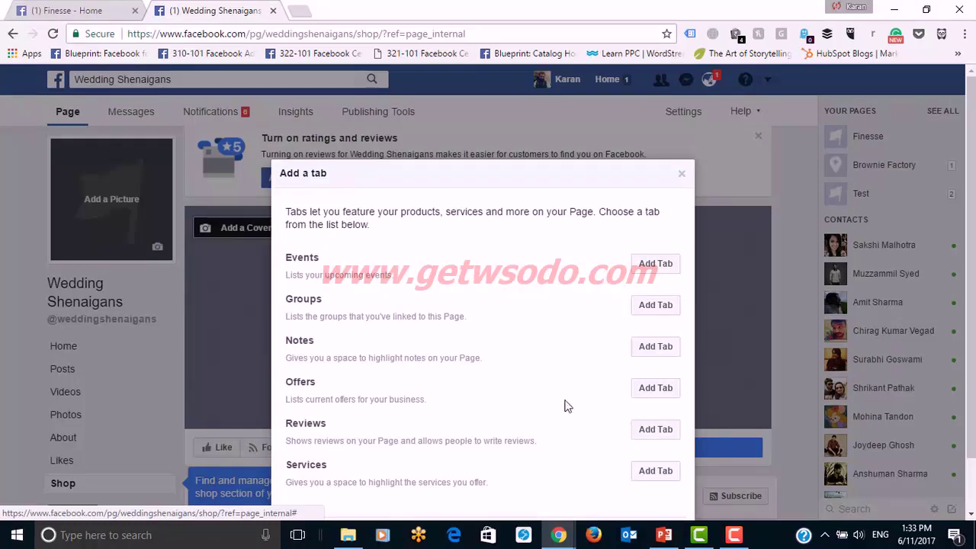
pyautogui.scroll(-1, 621, 369)
pyautogui.scroll(-1, 655, 373)
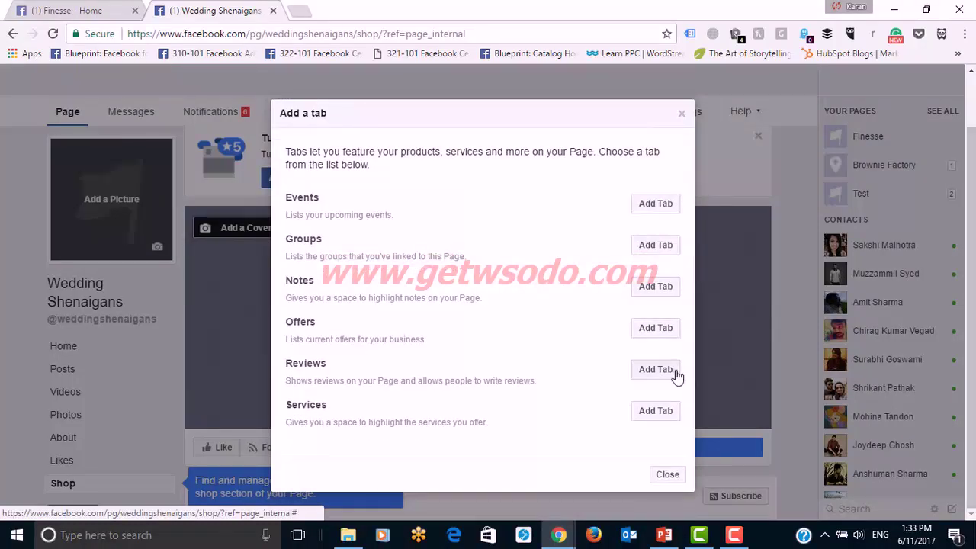
pyautogui.click(644, 371)
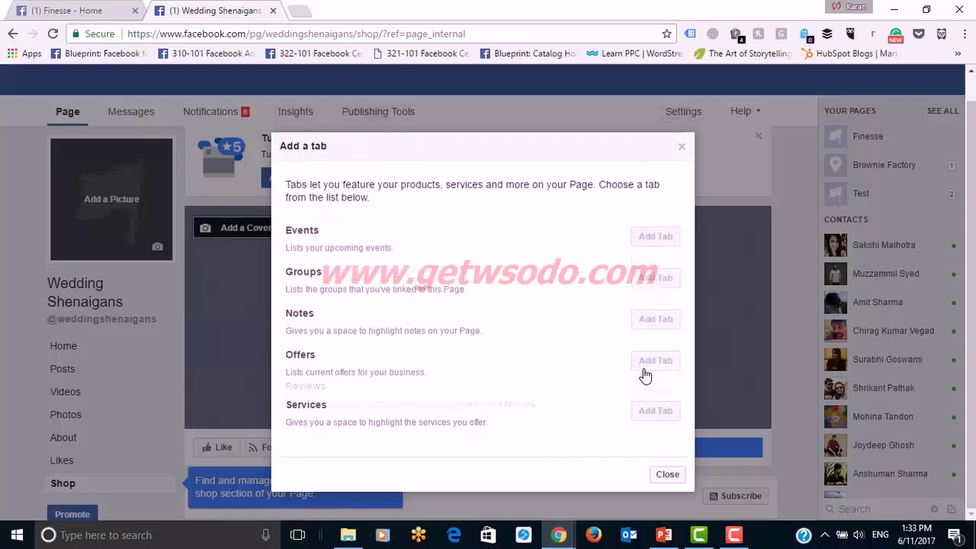
pyautogui.click(664, 483)
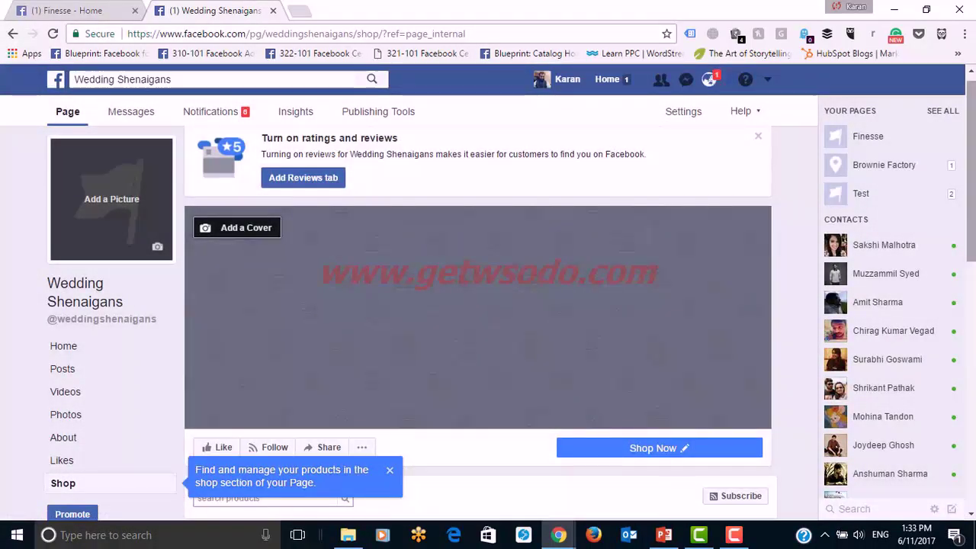
# Step: In the Facebook shop in Chrome, examine the Watch product's detail view, close it and look at the collections area
pyautogui.scroll(-2, 788, 376)
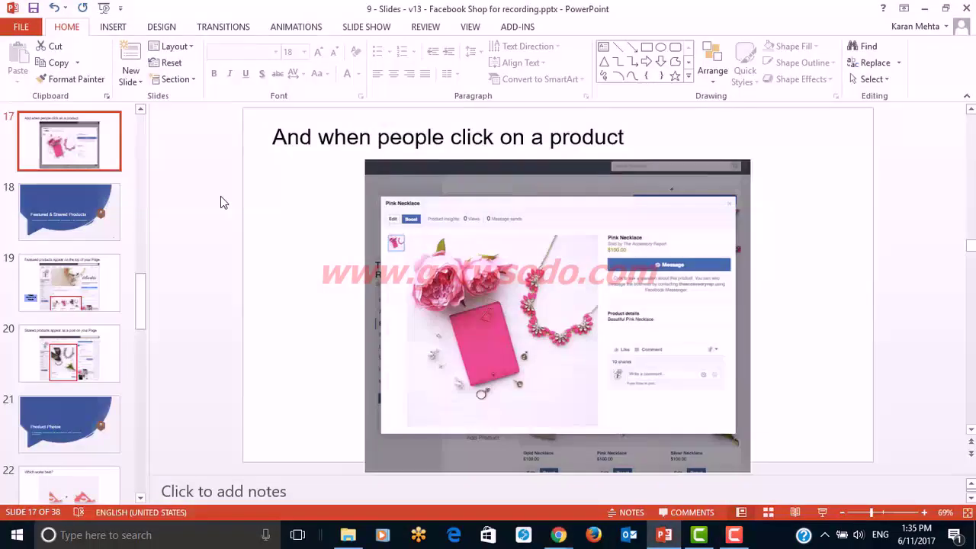
pyautogui.hotkey('alt', 'Tab')
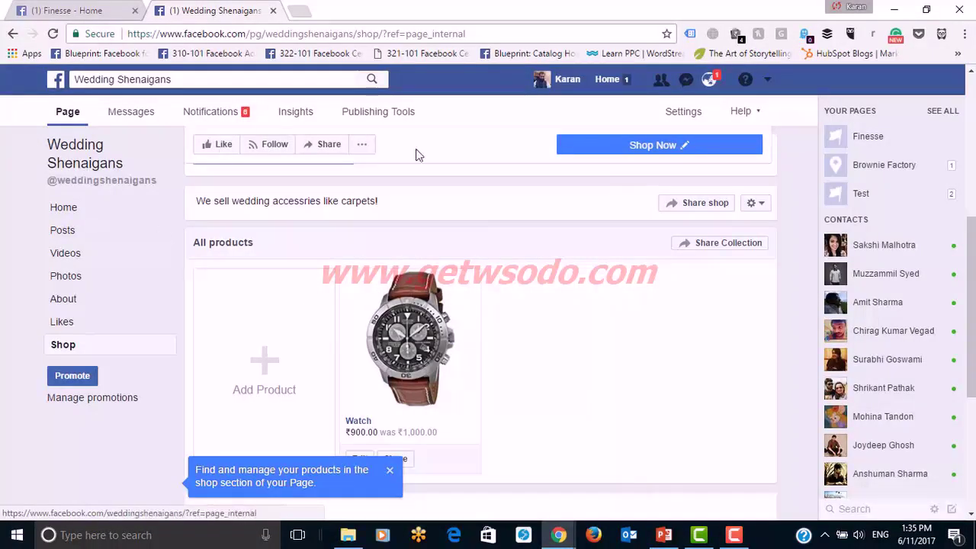
pyautogui.scroll(-1, 480, 320)
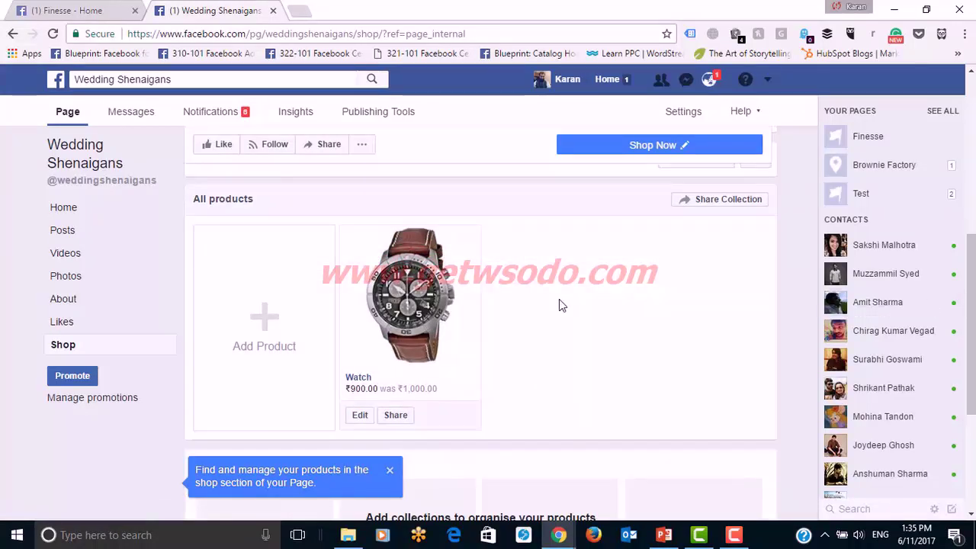
pyautogui.click(387, 284)
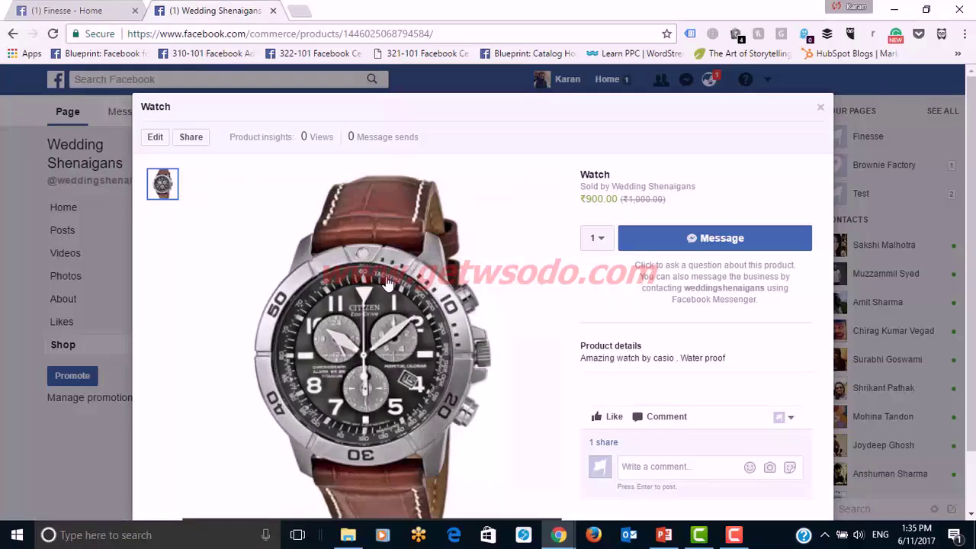
pyautogui.scroll(-1, 496, 305)
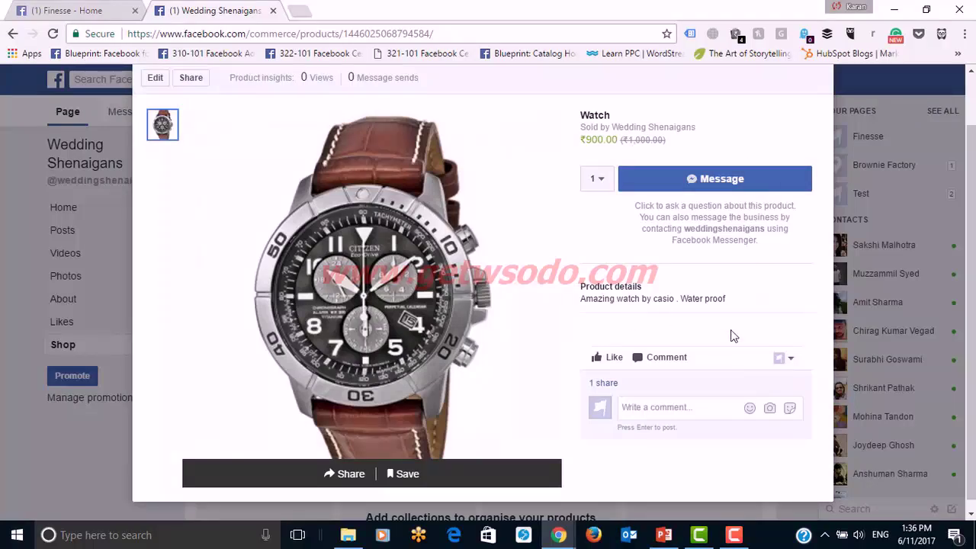
pyautogui.press('Escape')
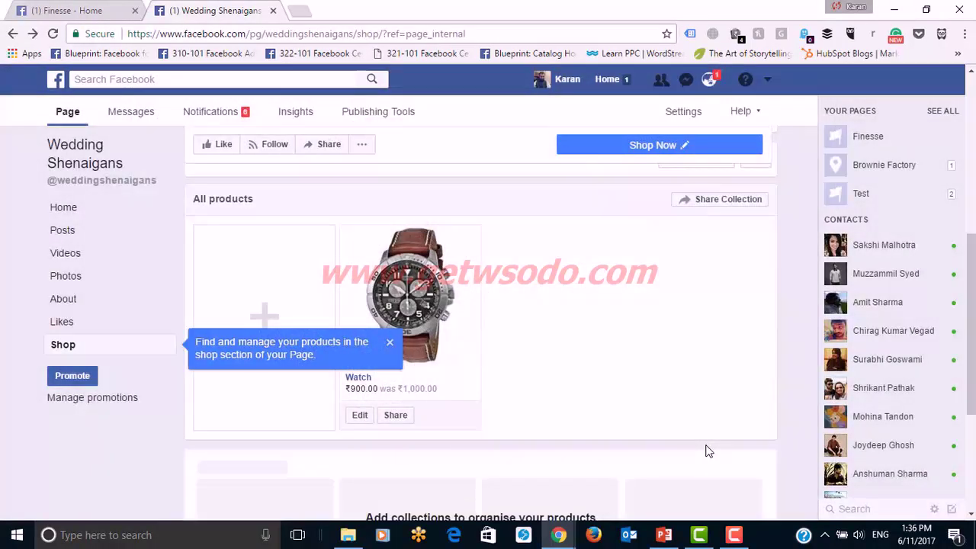
pyautogui.moveTo(971, 313)
pyautogui.mouseDown()
pyautogui.moveTo(970, 267)
pyautogui.moveTo(970, 313)
pyautogui.mouseUp()
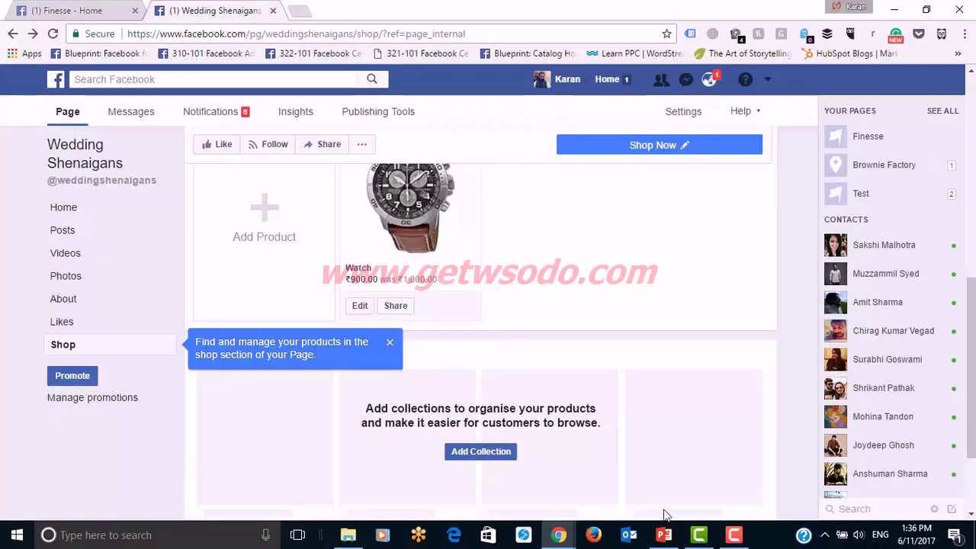
# Step: Switch to PowerPoint, present from the Featured & Shared Products slide and go through the slides on featured and shared products
pyautogui.click(664, 534)
pyautogui.click(37, 238)
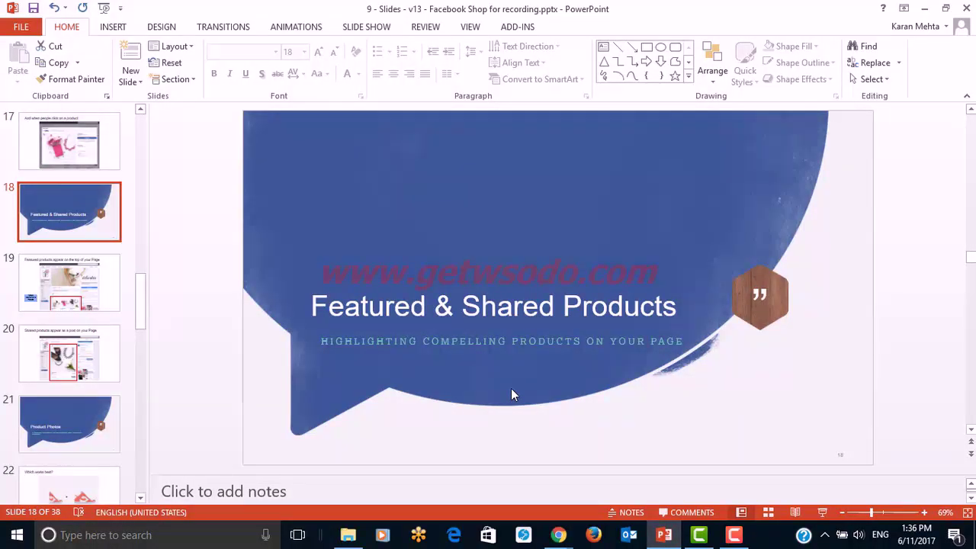
pyautogui.click(822, 512)
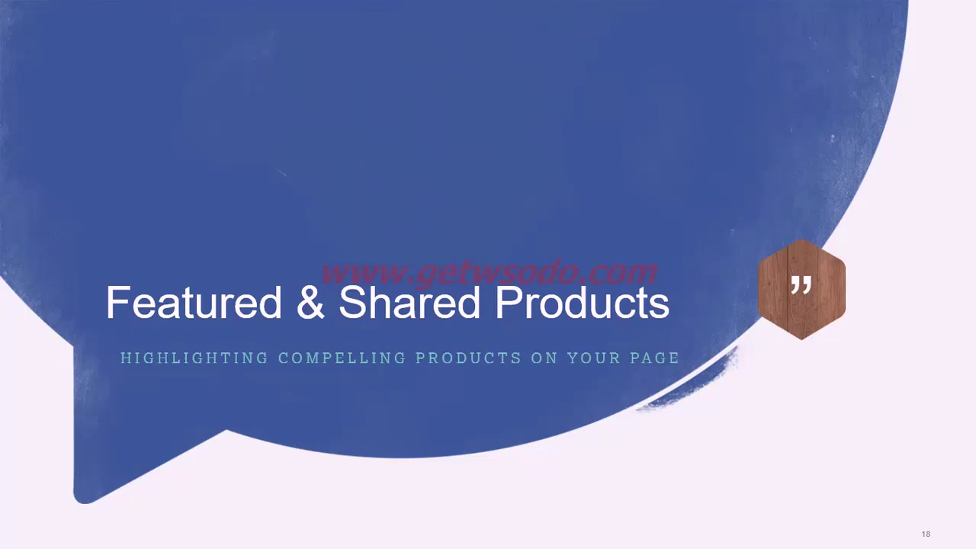
pyautogui.press('Right')
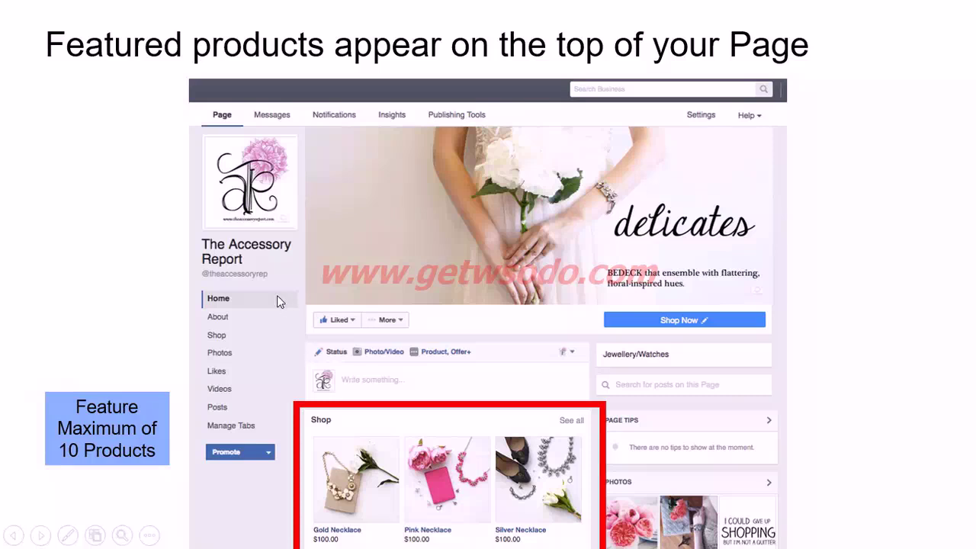
pyautogui.press('Right')
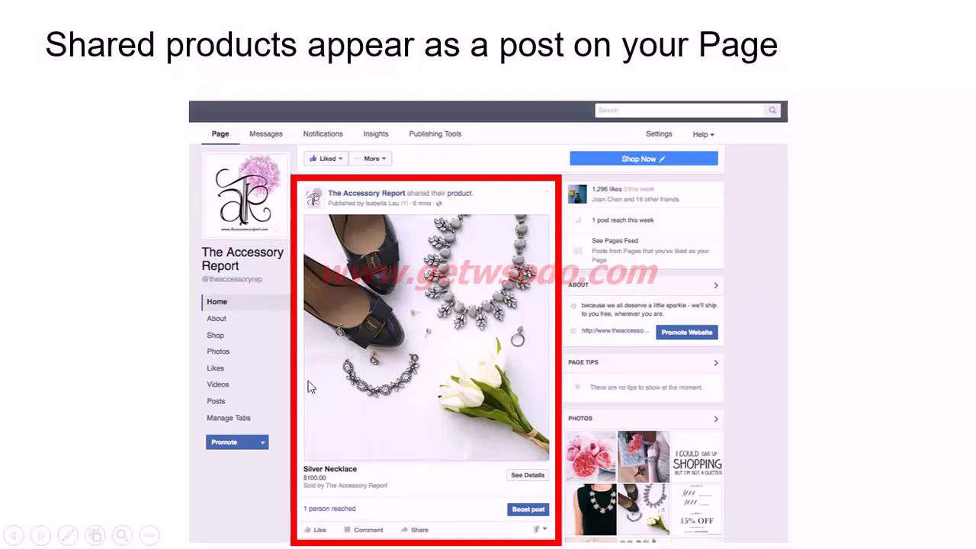
pyautogui.click(445, 294)
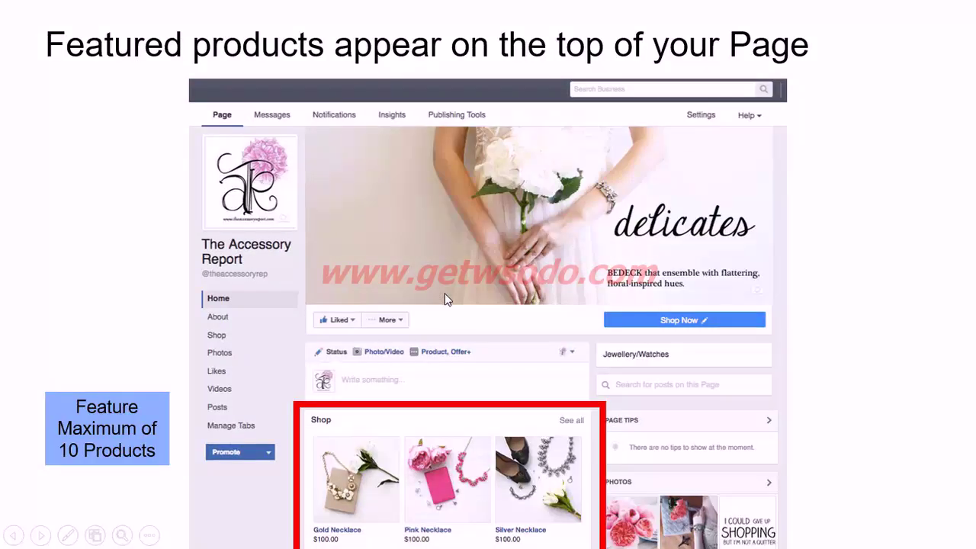
# Step: Advance the presentation to the shared products slide, end the slide show and return to the featured products slide 19
pyautogui.click(447, 299)
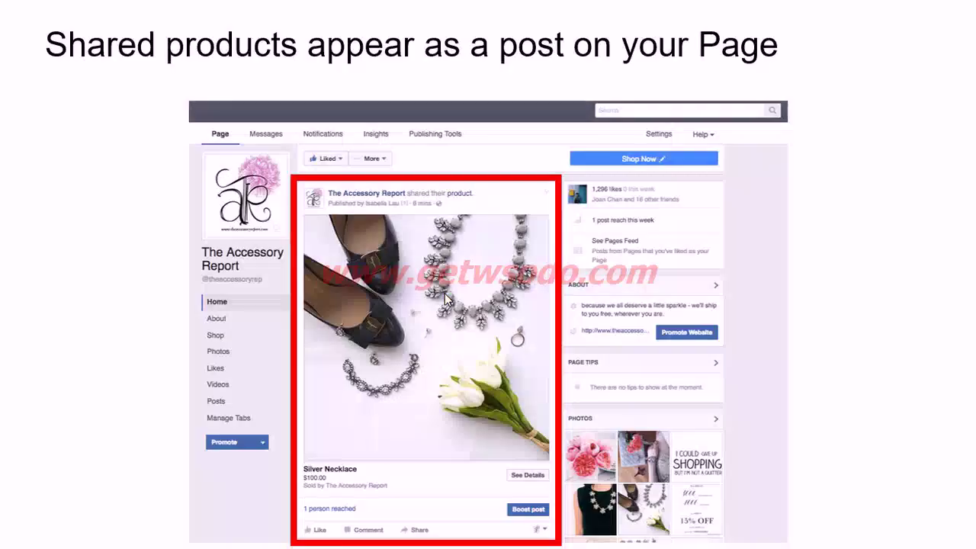
pyautogui.press('Escape')
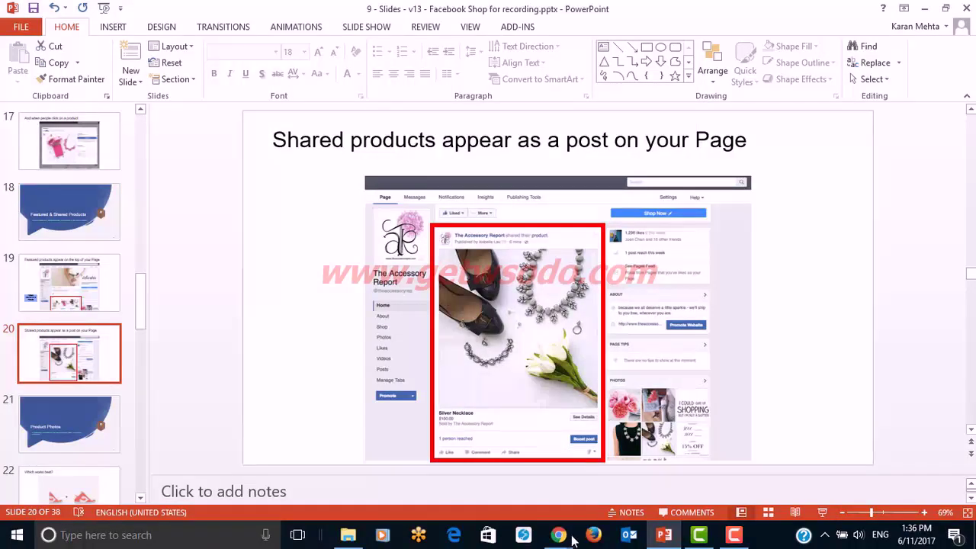
pyautogui.click(64, 423)
pyautogui.click(64, 382)
pyautogui.click(91, 286)
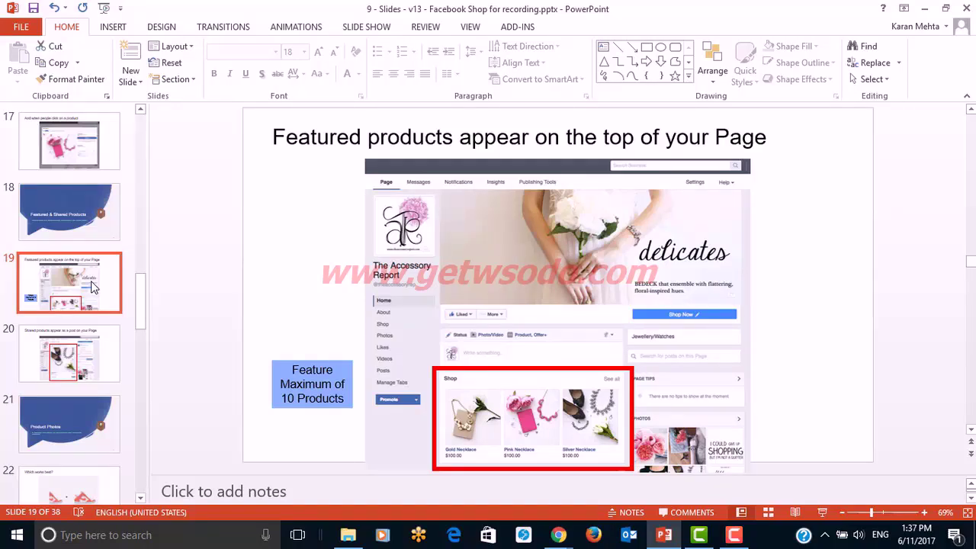
# Step: Go back over the Featured & Shared Products slides 18 to 20 and start the slide show from the Product Photos slide 21
pyautogui.press('Down')
pyautogui.press('Up')
pyautogui.press('Up')
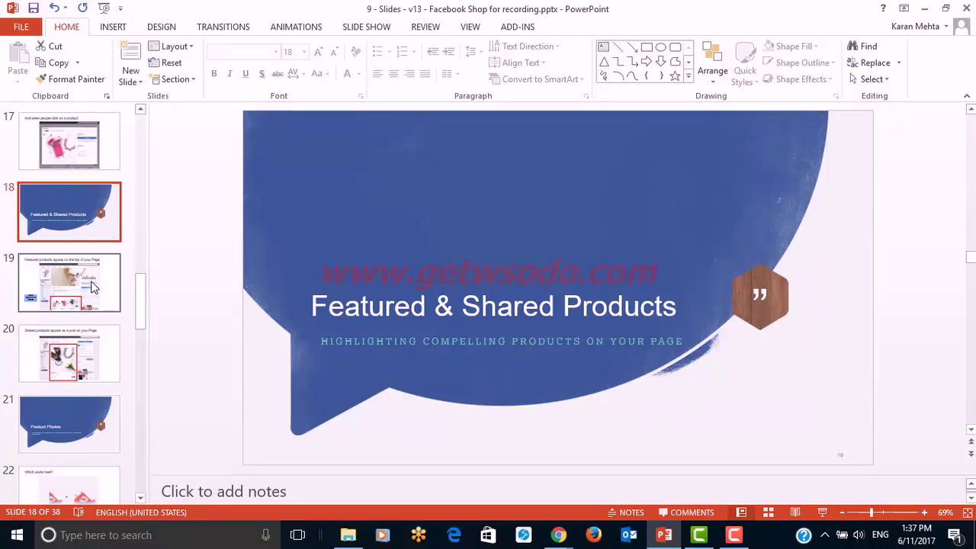
pyautogui.press('Down')
pyautogui.press('Down')
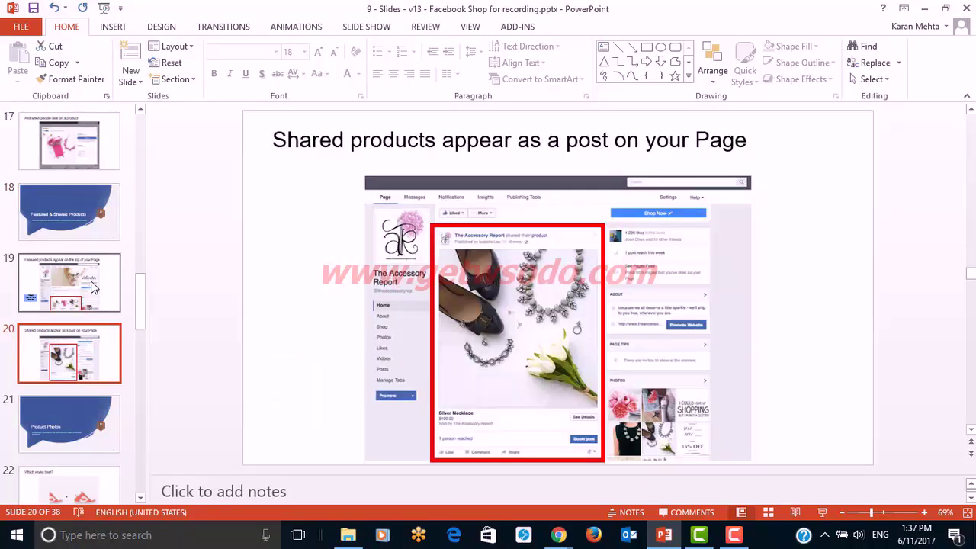
pyautogui.press('Down')
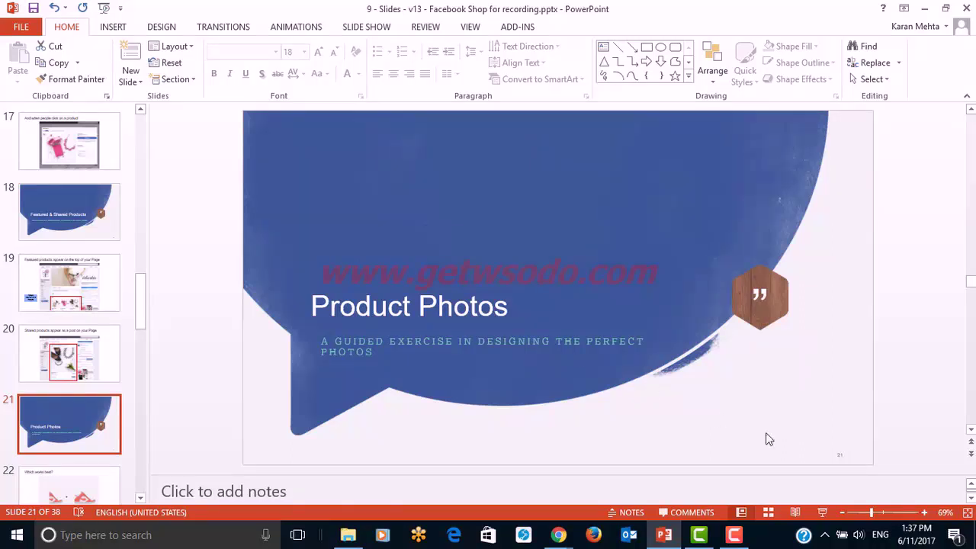
pyautogui.click(822, 512)
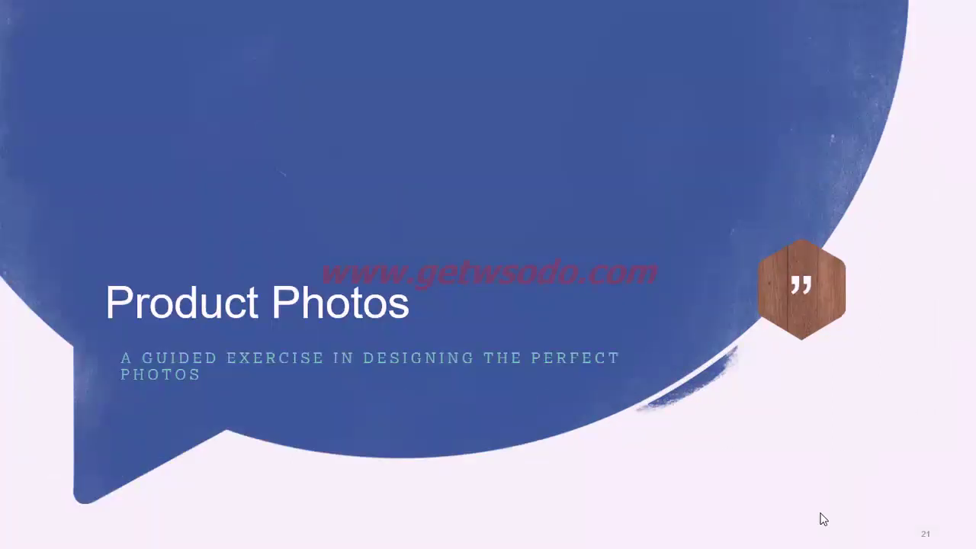